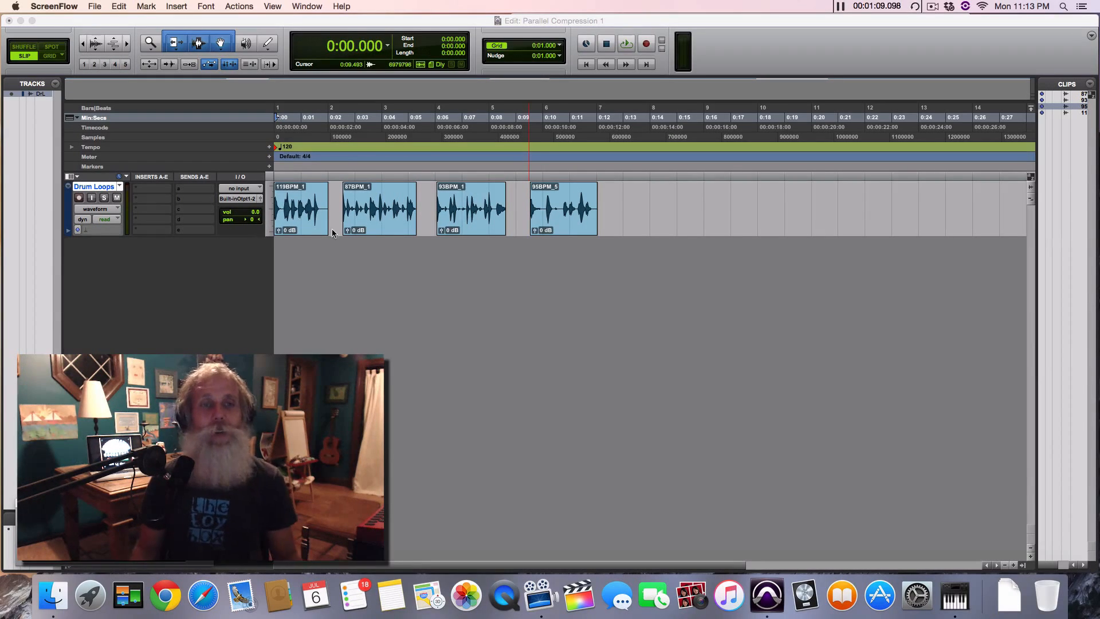
Play the four drum loop clips one after another, stop playback and return to the session start
click(303, 220)
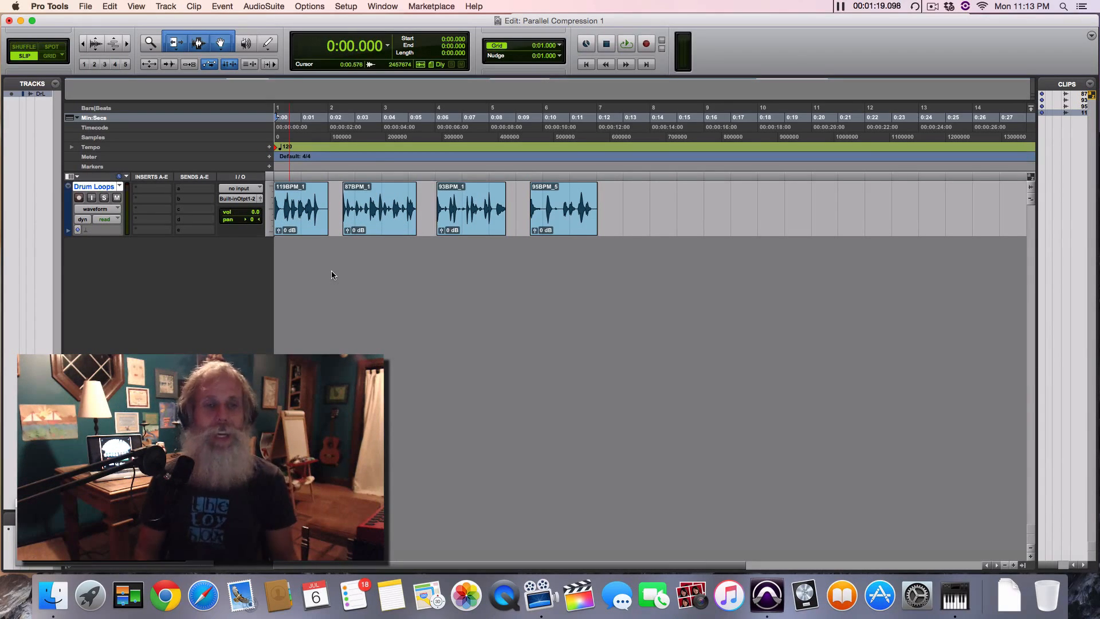
click(309, 231)
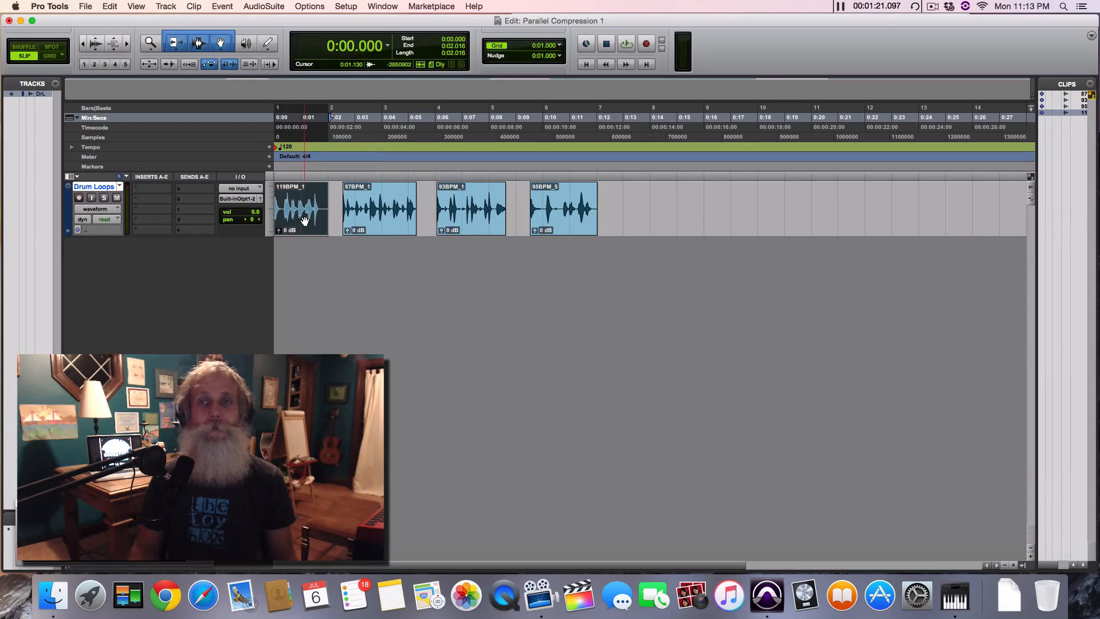
key(space)
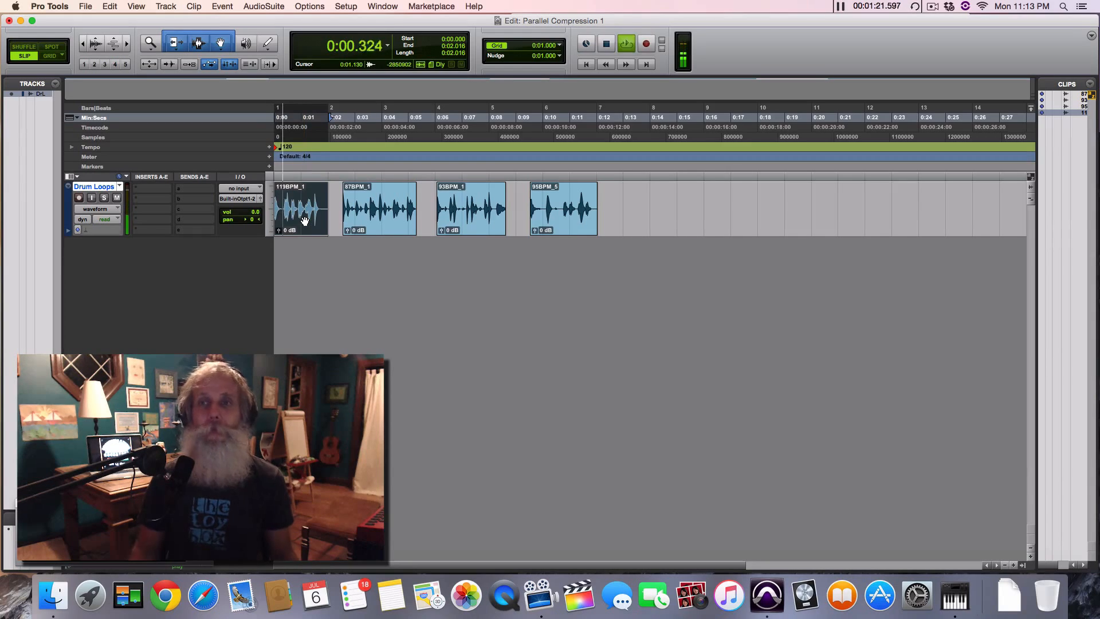
key(space)
click(385, 228)
key(space)
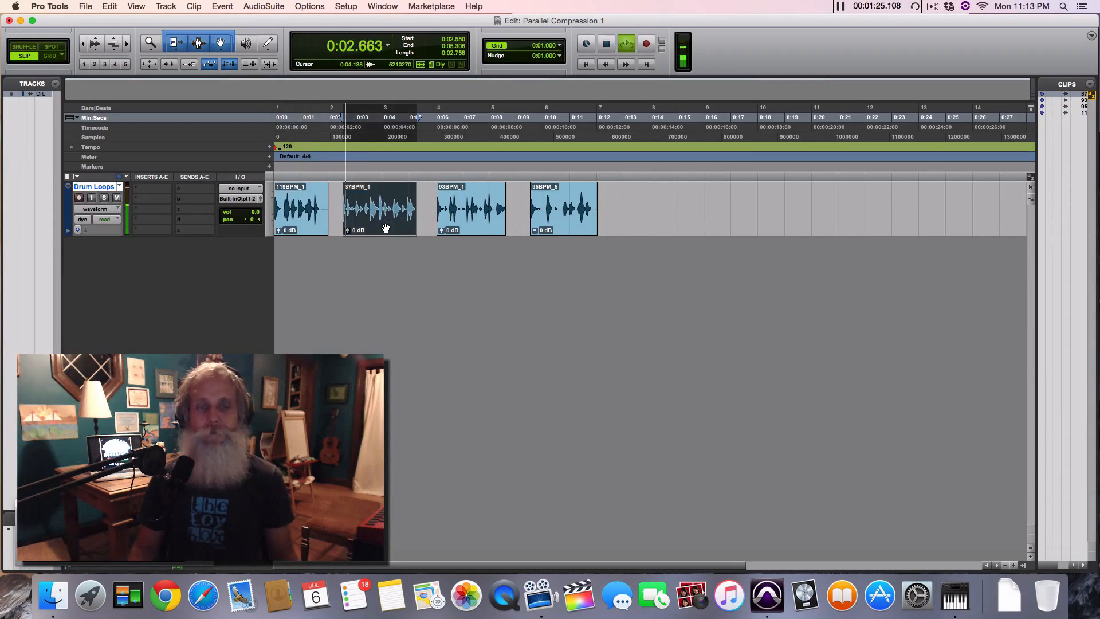
click(471, 222)
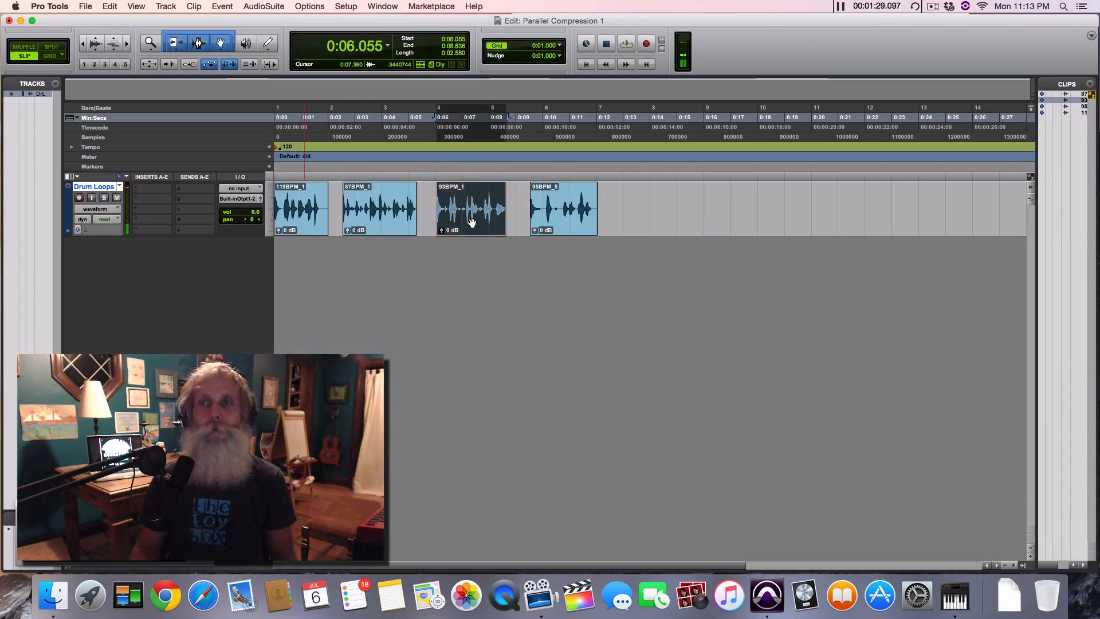
click(560, 220)
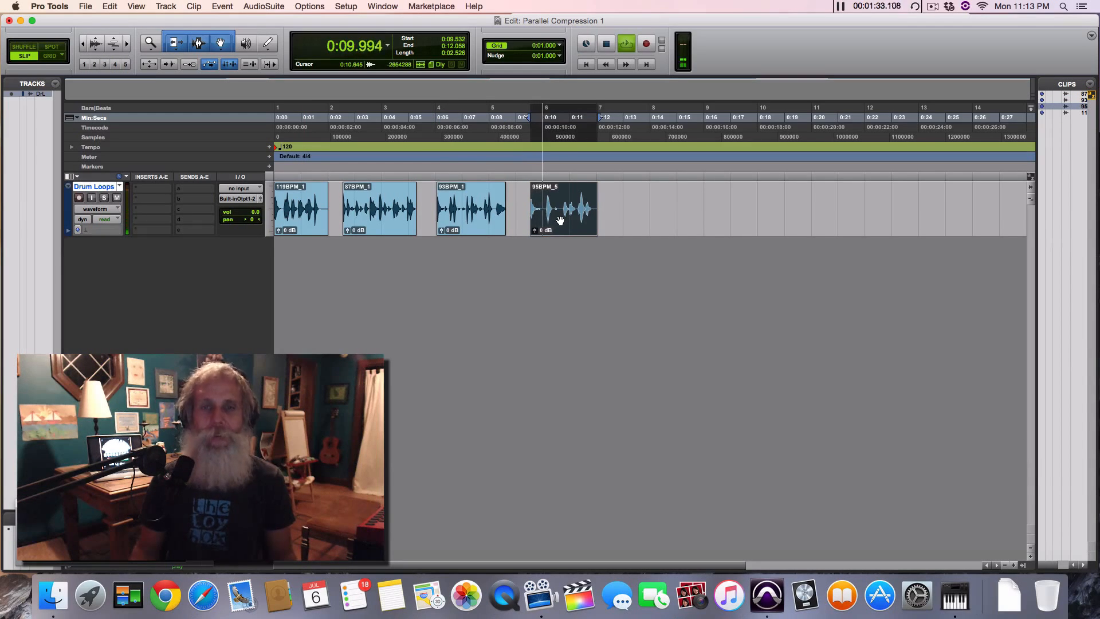
key(space)
key(Return)
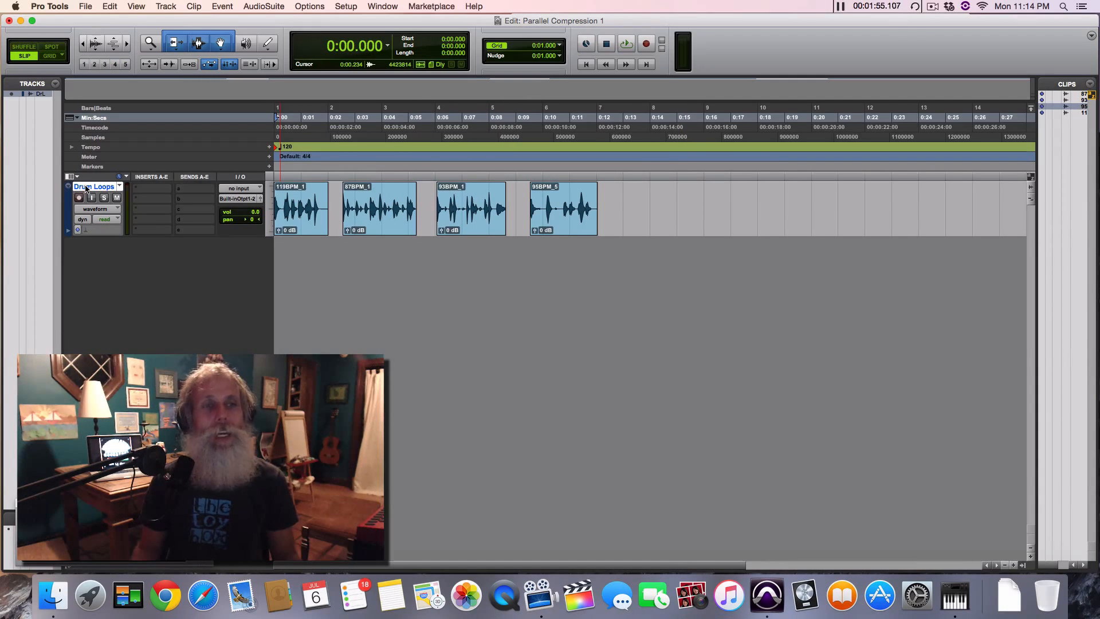
Check which output the Drum Loops track is assigned to
click(248, 199)
mouse_move(258, 200)
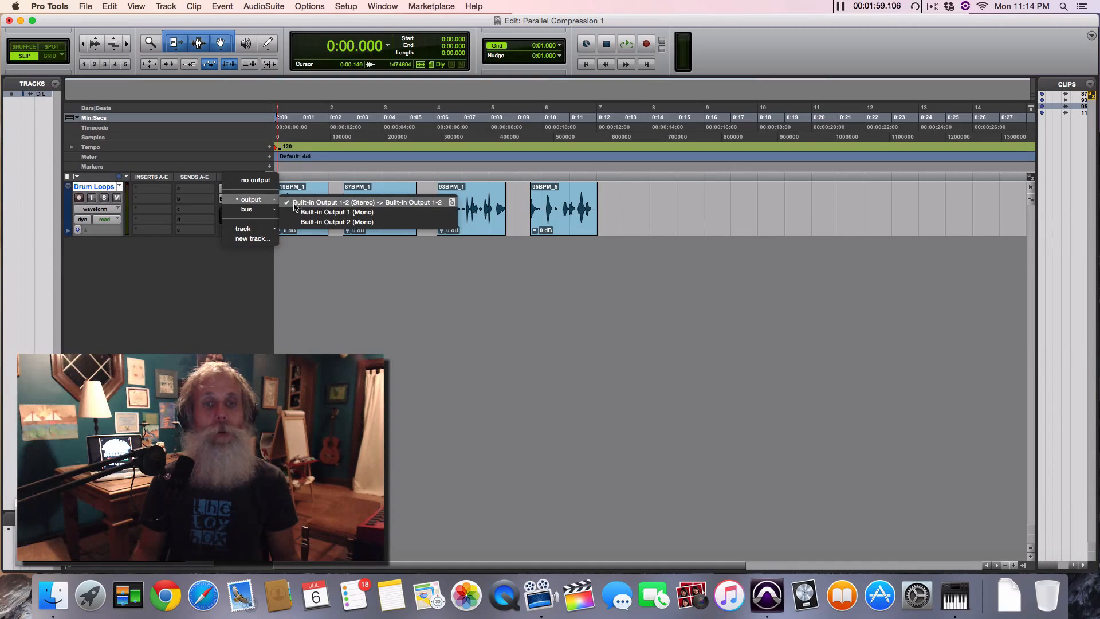
click(293, 203)
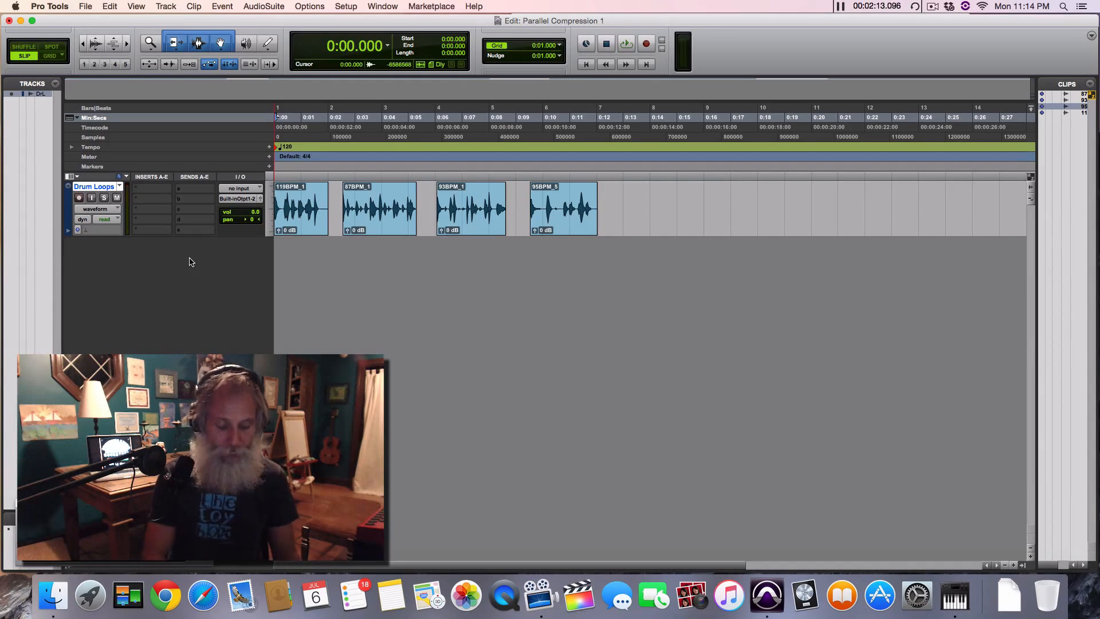
Create two new stereo Aux Input tracks
key(super+shift+n)
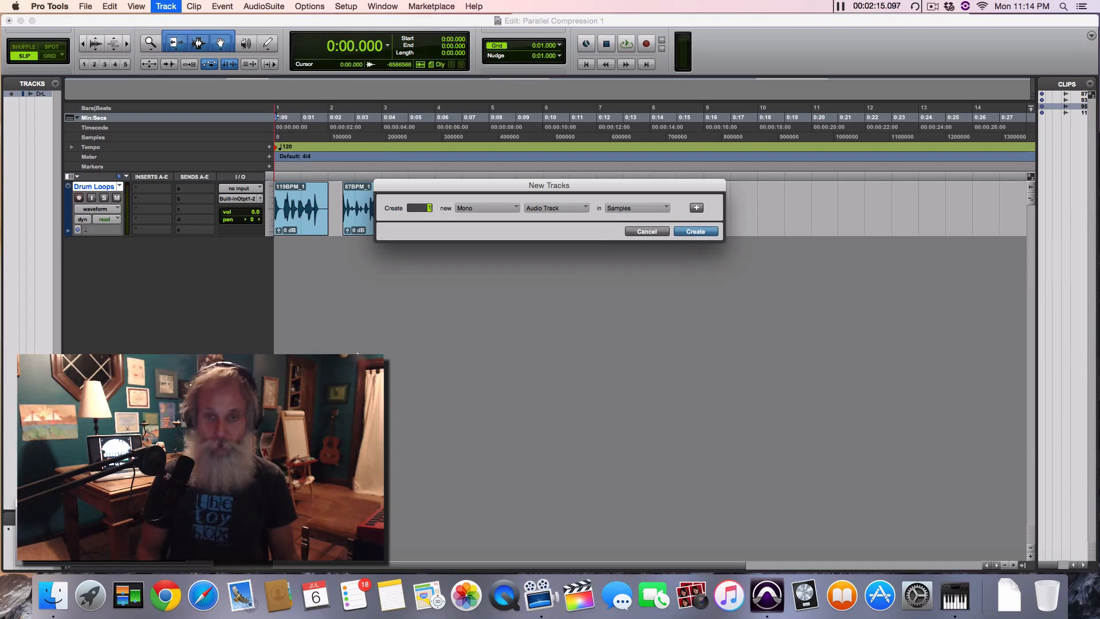
click(499, 209)
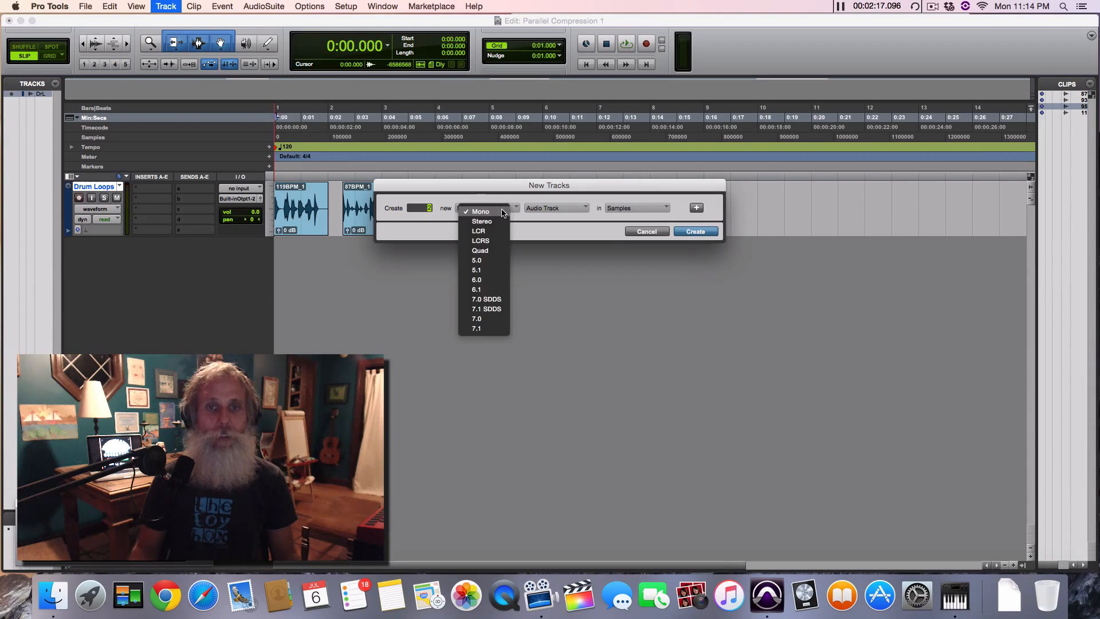
click(487, 221)
click(567, 209)
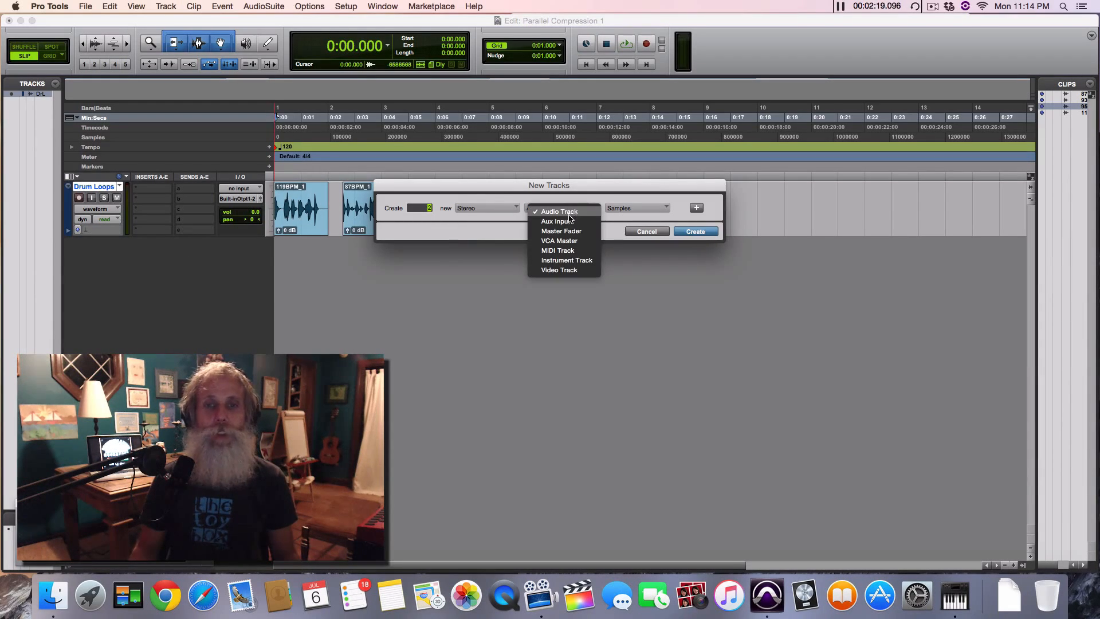
click(567, 221)
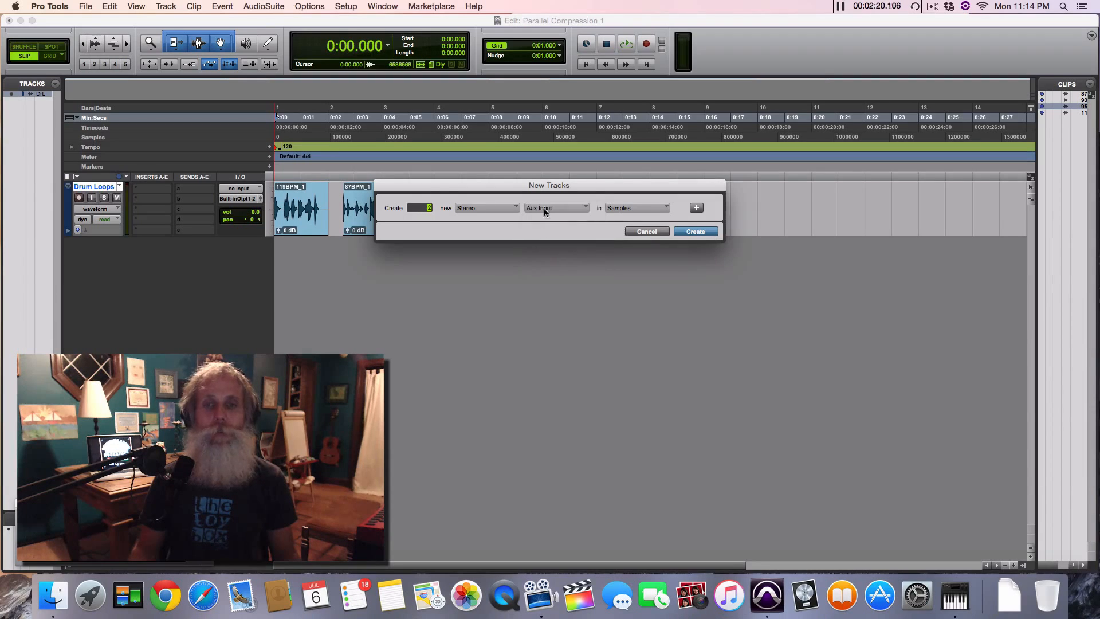
click(695, 232)
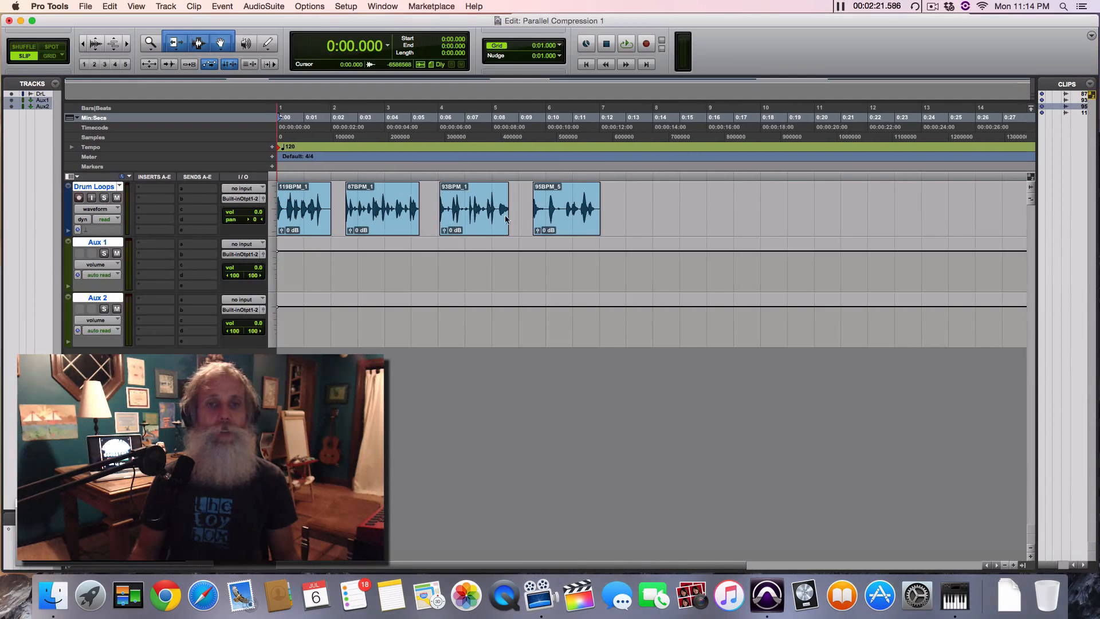
Rename the Aux 1 track as Drum Sub
double_click(93, 245)
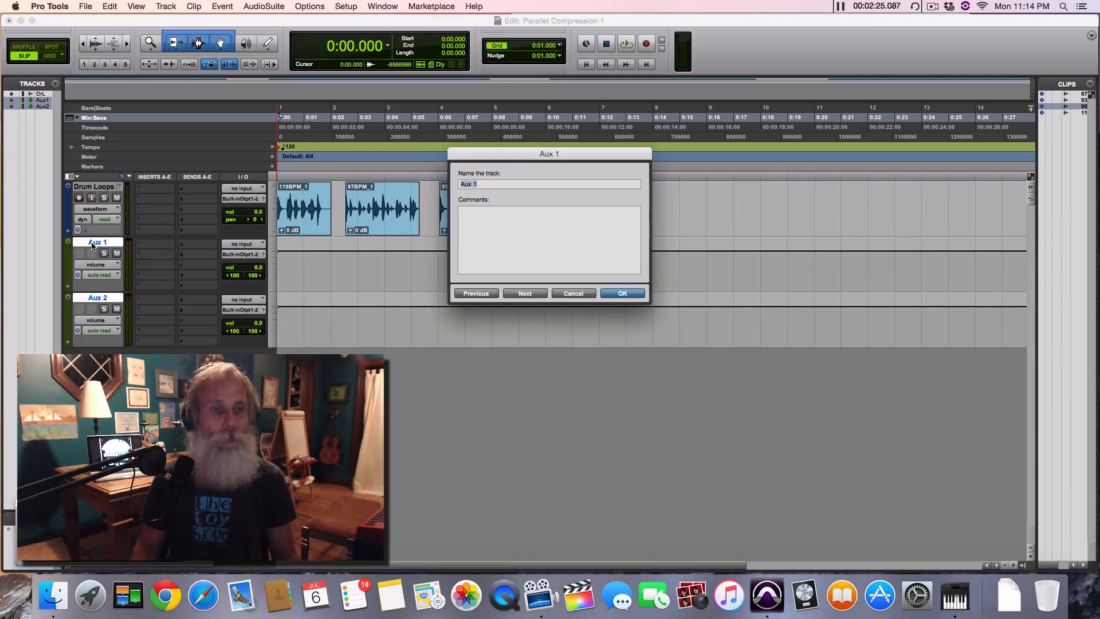
text(Srum Sub)
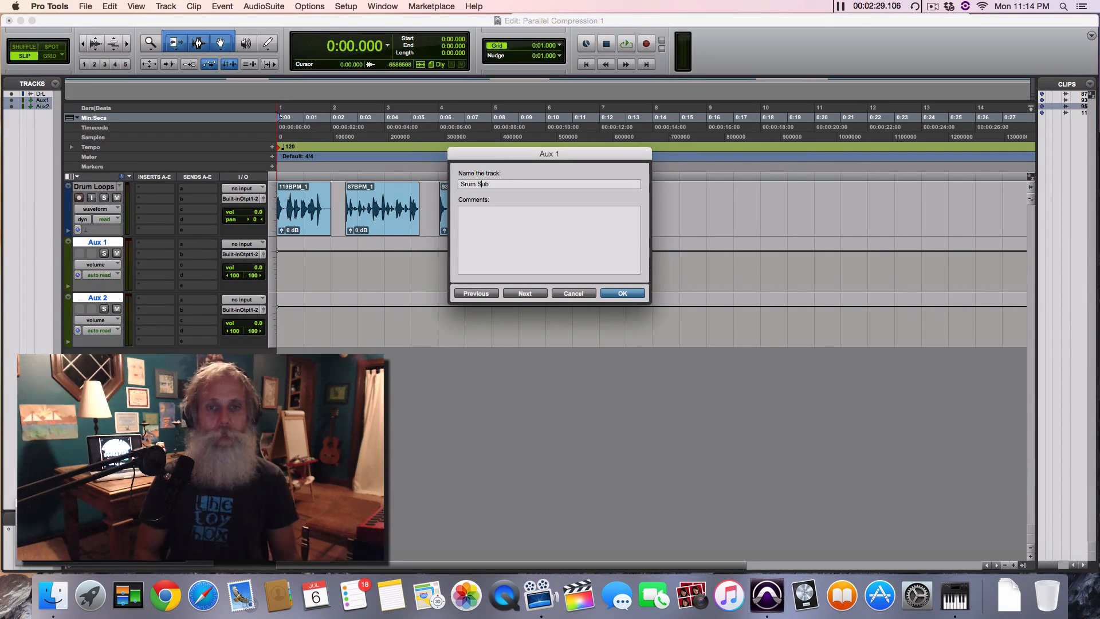
key(BackSpace)
text(D)
key(Return)
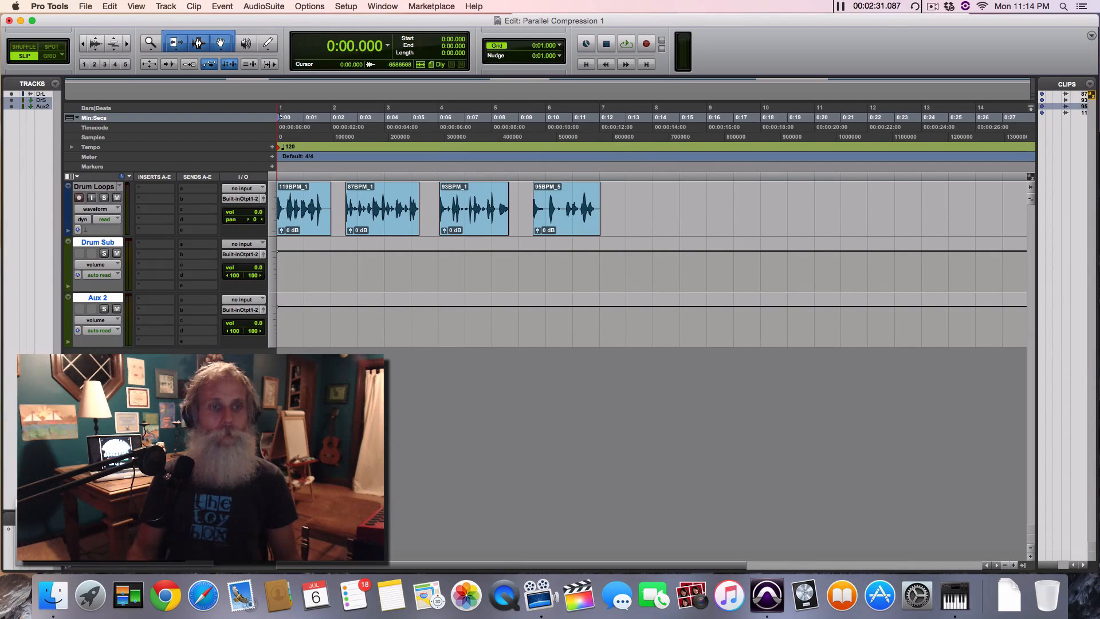
Rename the Aux 2 track as Drum Slam
double_click(98, 298)
text(Dr)
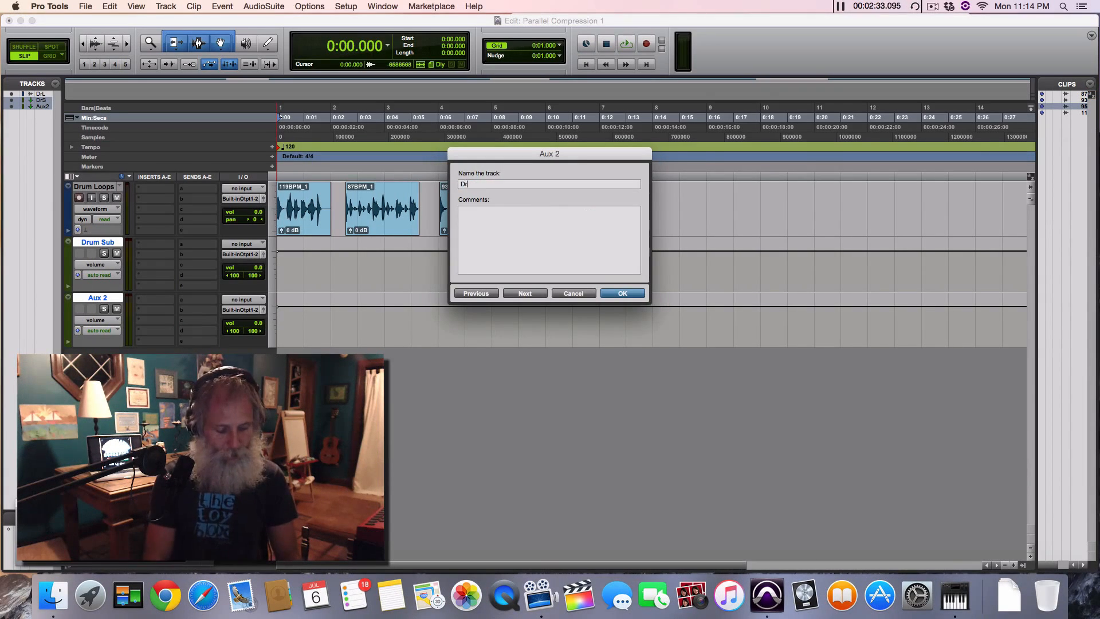
text(um Slam)
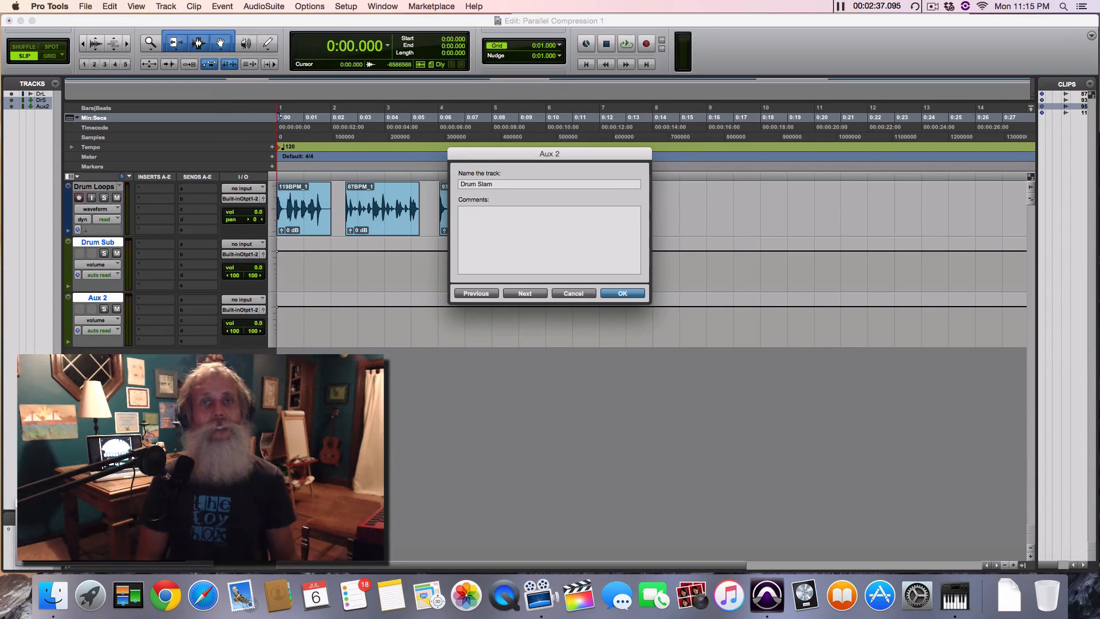
key(Return)
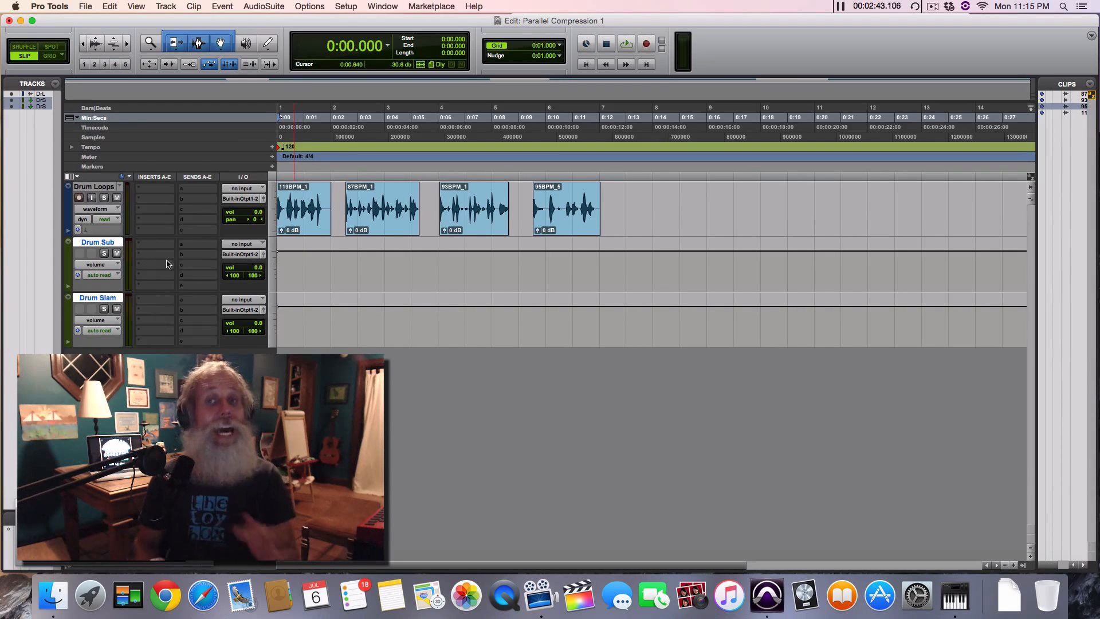
Insert the multichannel EQ3 7-Band (stereo) plug-in in the first insert slot of the Drum Slam track and reposition its window
click(144, 302)
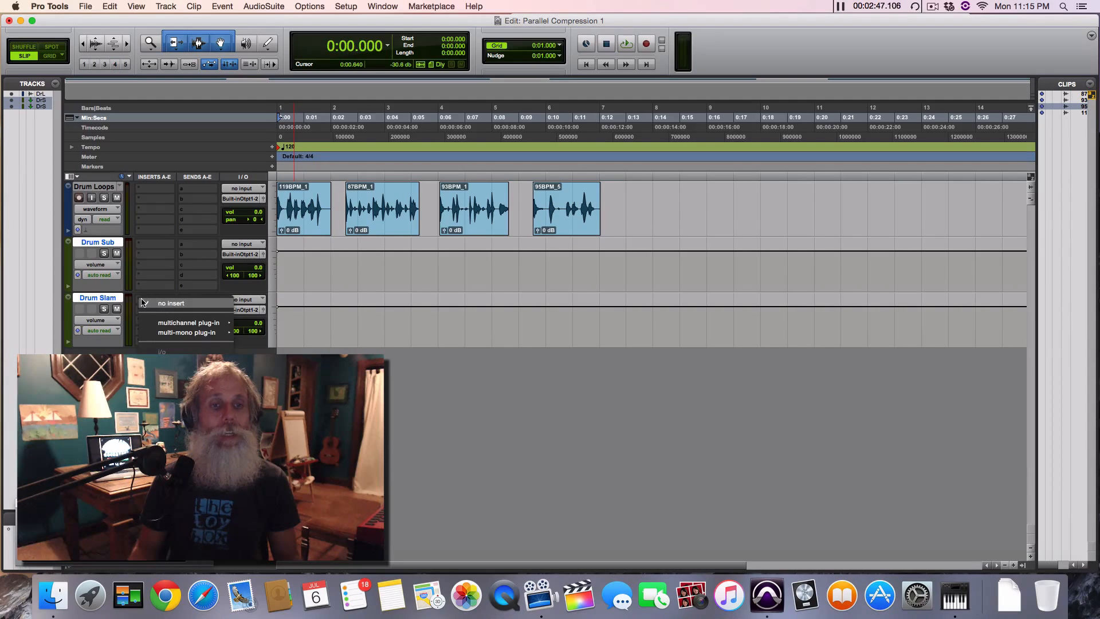
mouse_move(152, 325)
mouse_move(287, 329)
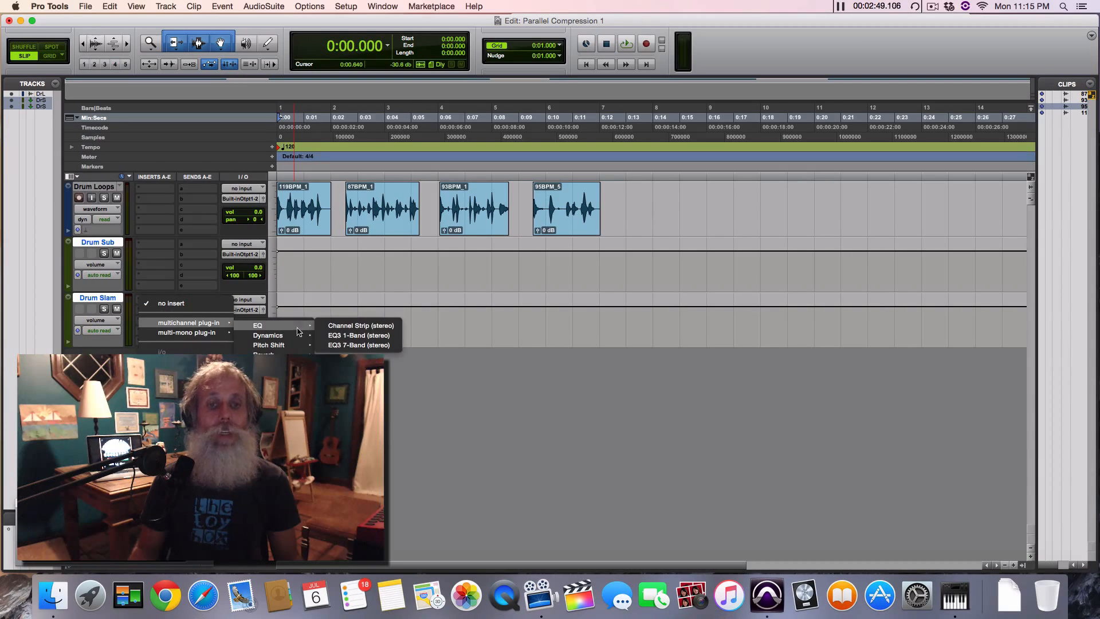
click(348, 346)
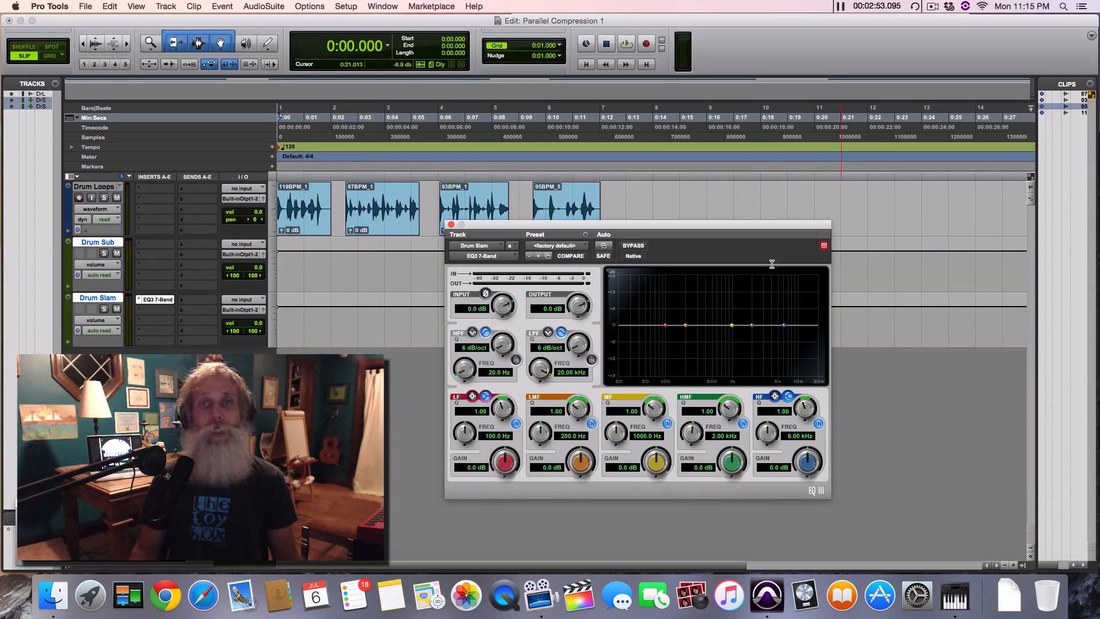
drag(578, 228, 536, 260)
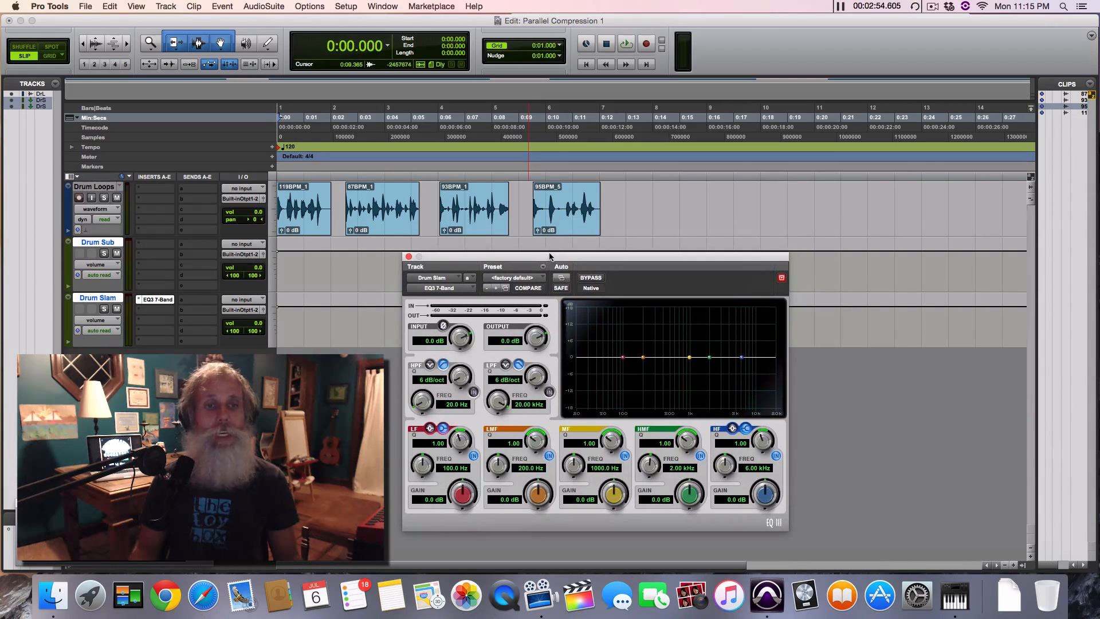
Insert the multichannel BF-76 (stereo) plug-in after the EQ on Drum Slam, move its window aside, and mute the track
click(139, 310)
mouse_move(224, 333)
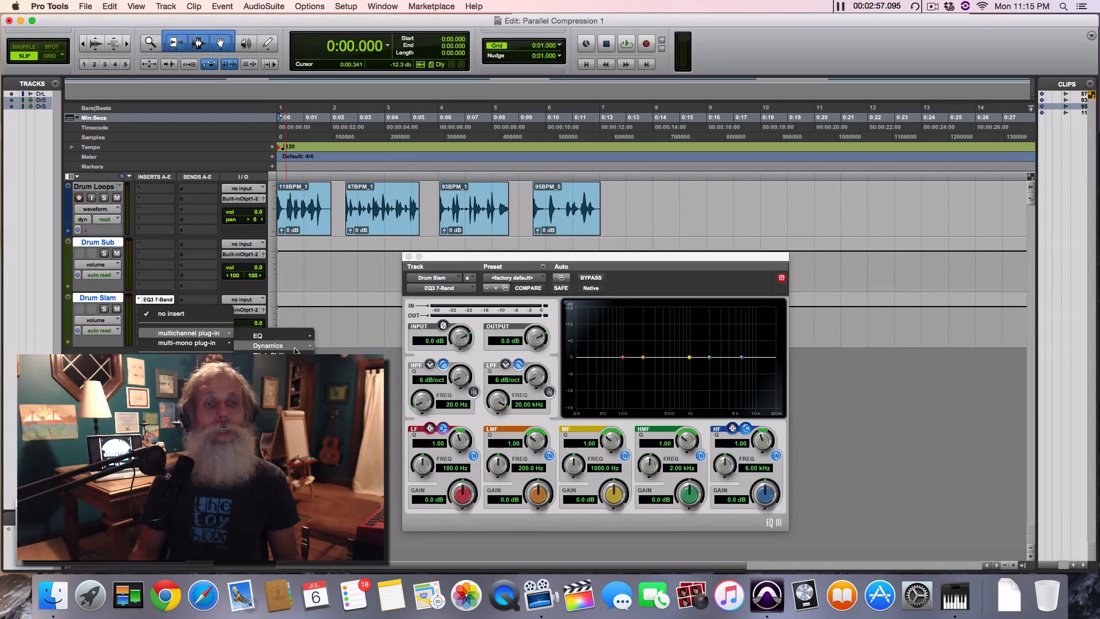
mouse_move(297, 348)
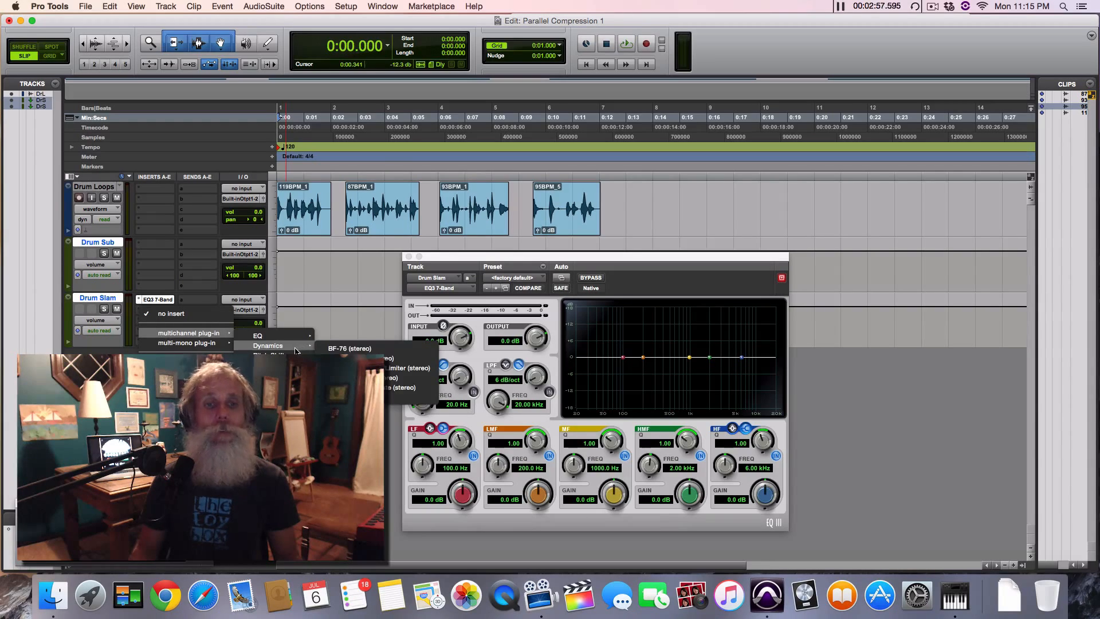
click(350, 348)
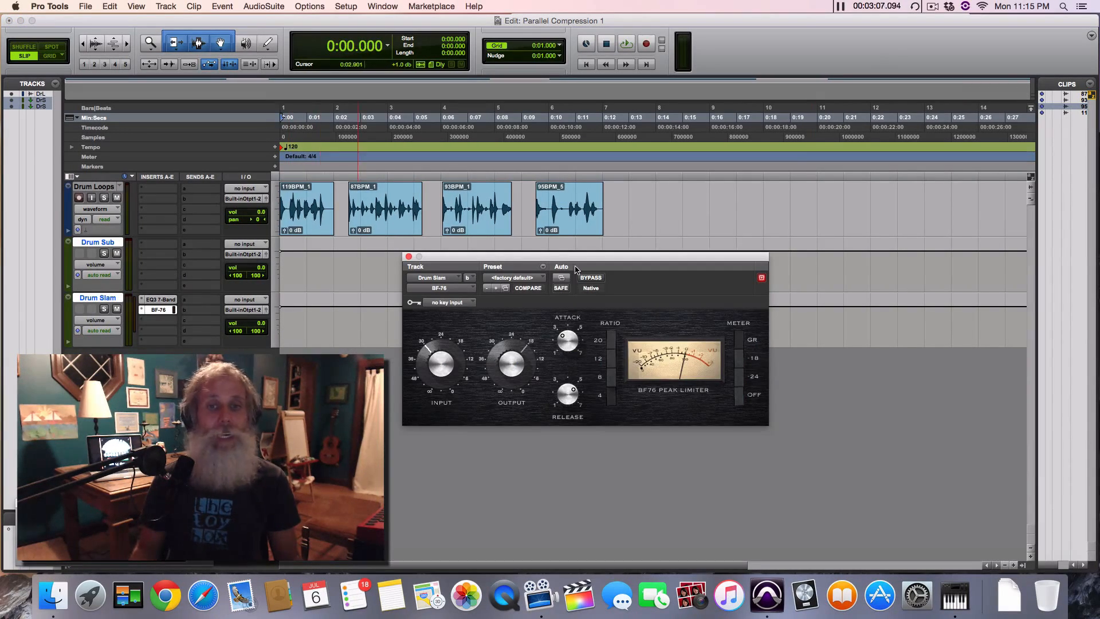
drag(570, 261, 656, 307)
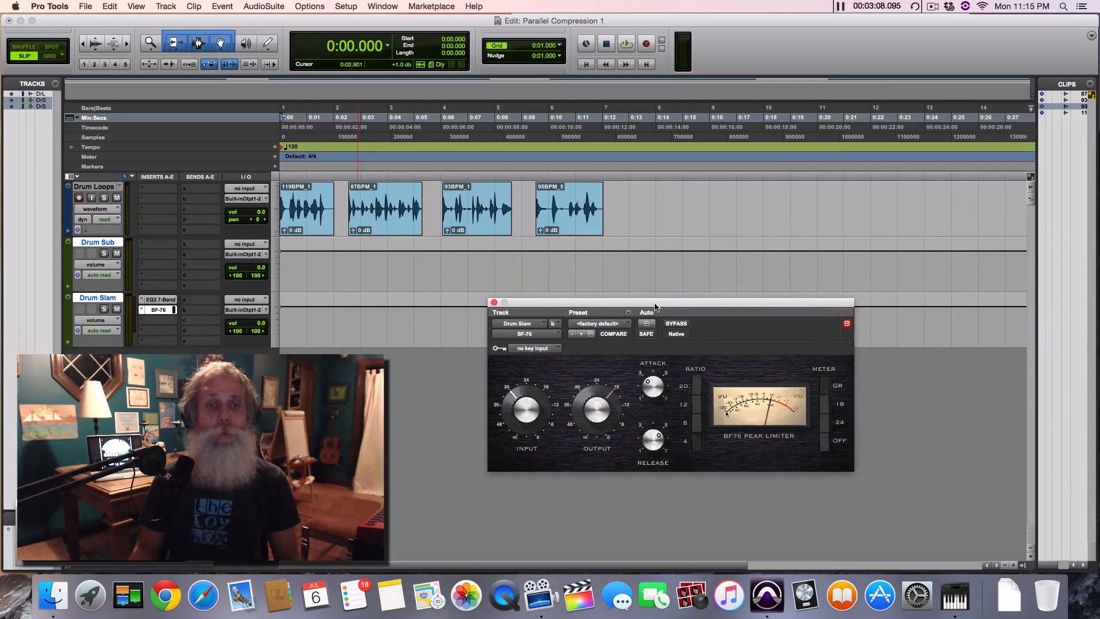
click(118, 310)
Route the output of the Drum Loops track to Bus 1-2 (Stereo)
click(87, 188)
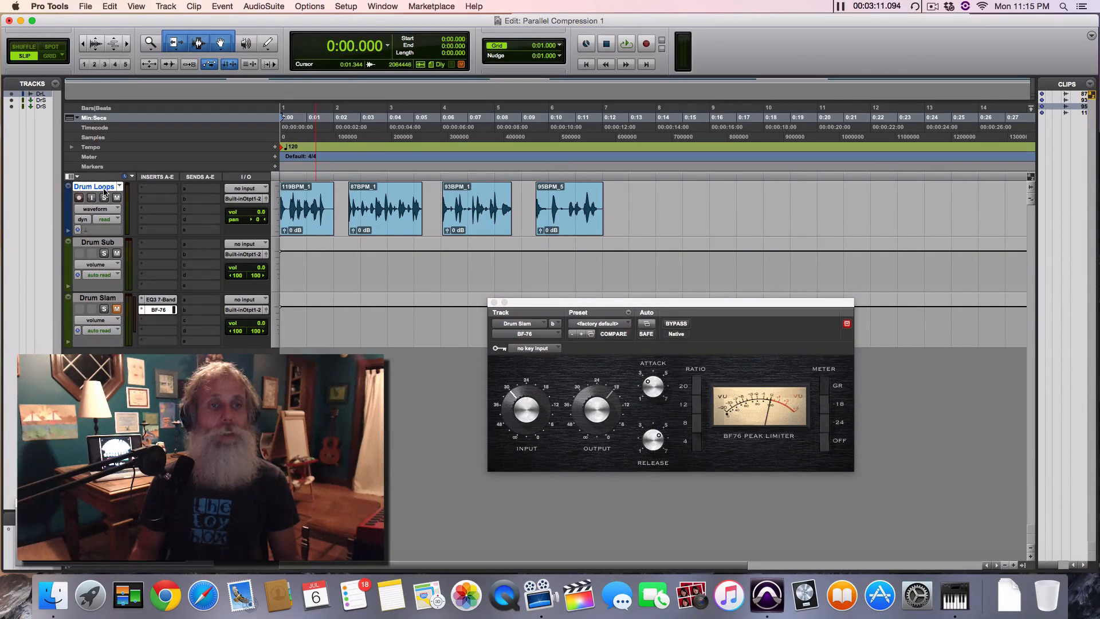
click(244, 200)
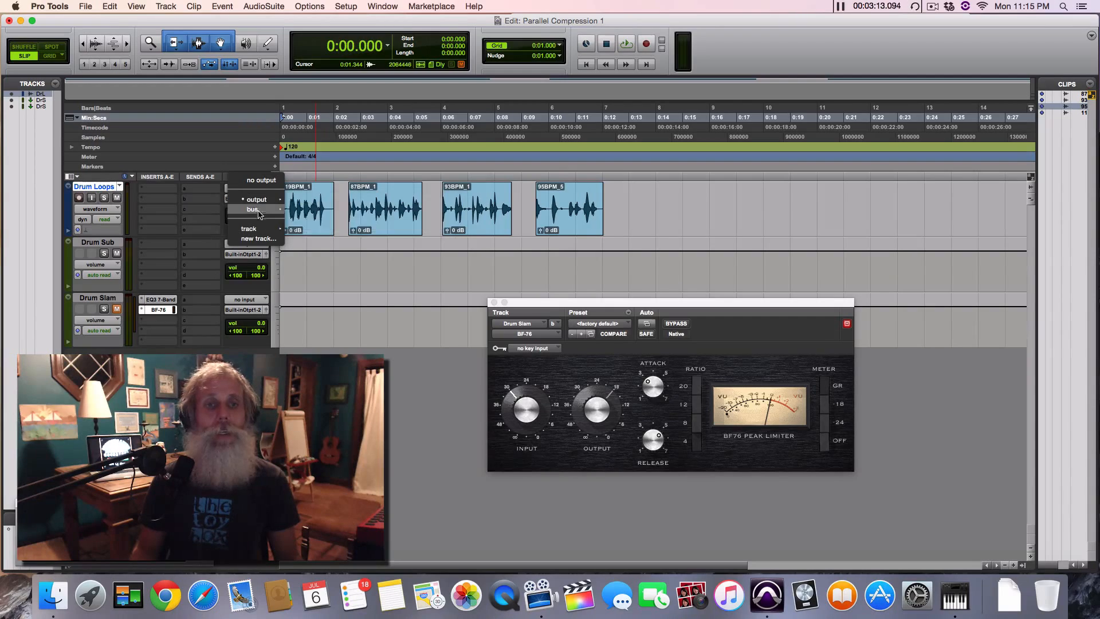
mouse_move(256, 212)
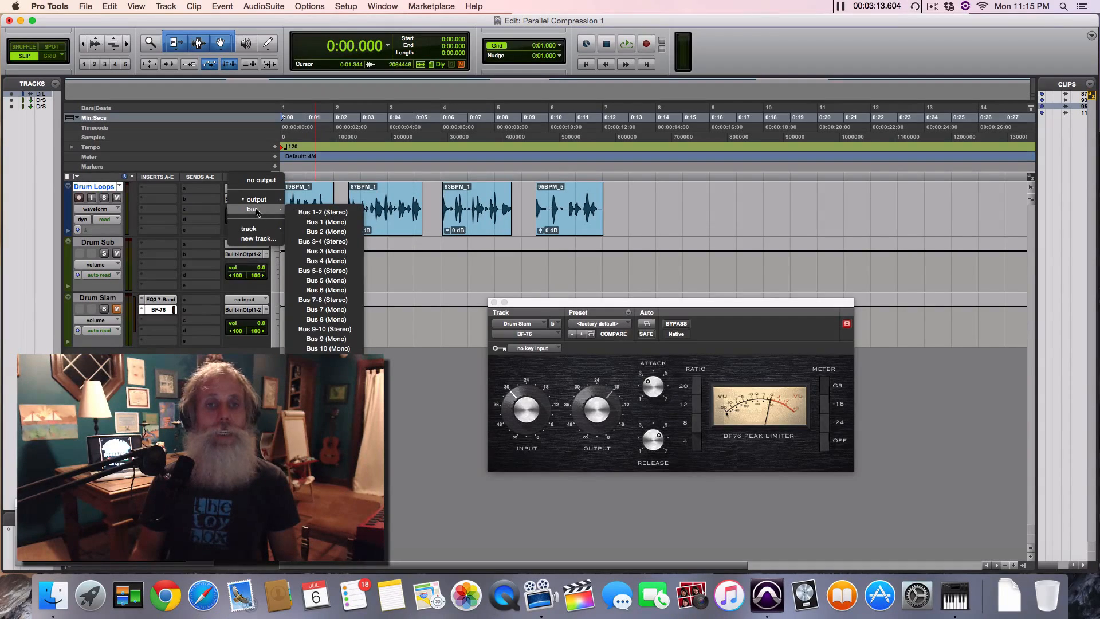
click(347, 213)
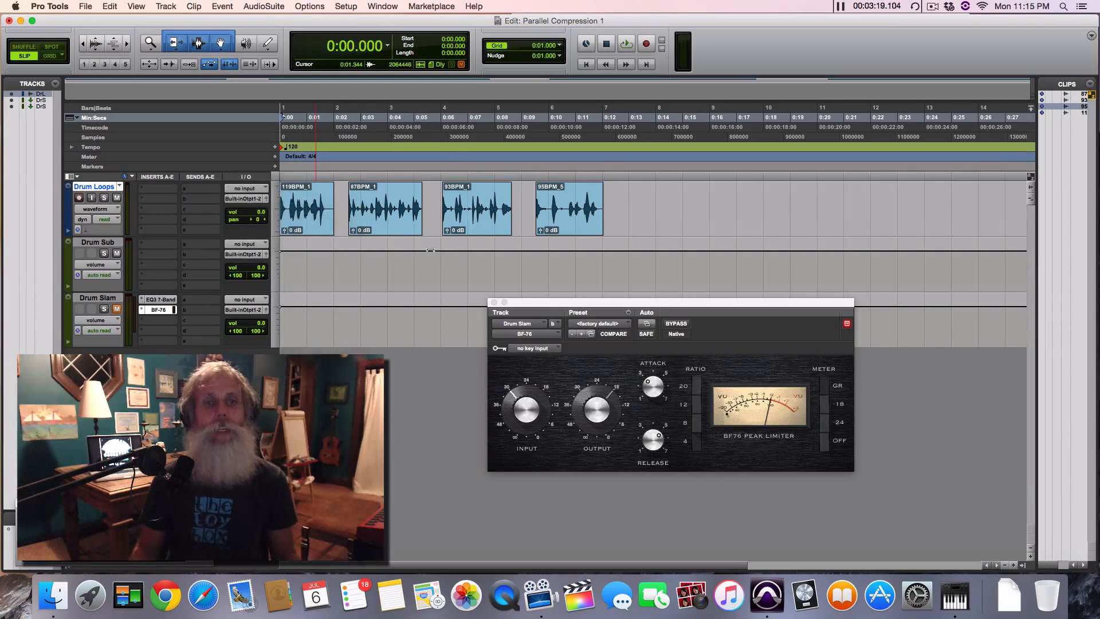
Set the inputs of both the Drum Sub and Drum Slam tracks to Bus 1-2 (Stereo)
click(104, 244)
shift+click(107, 297)
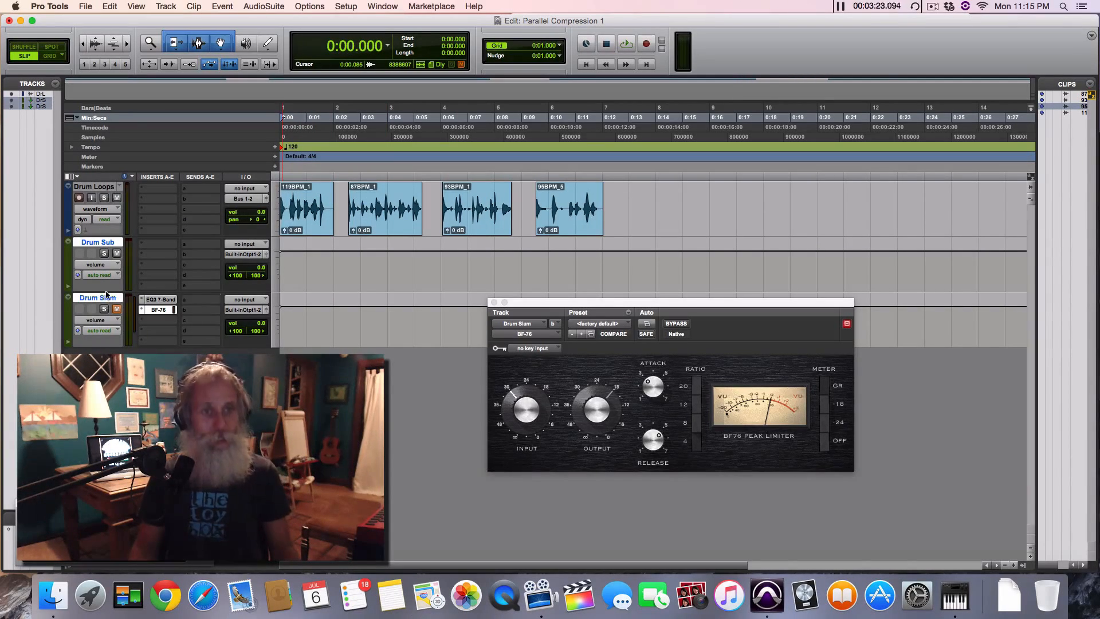
click(252, 245)
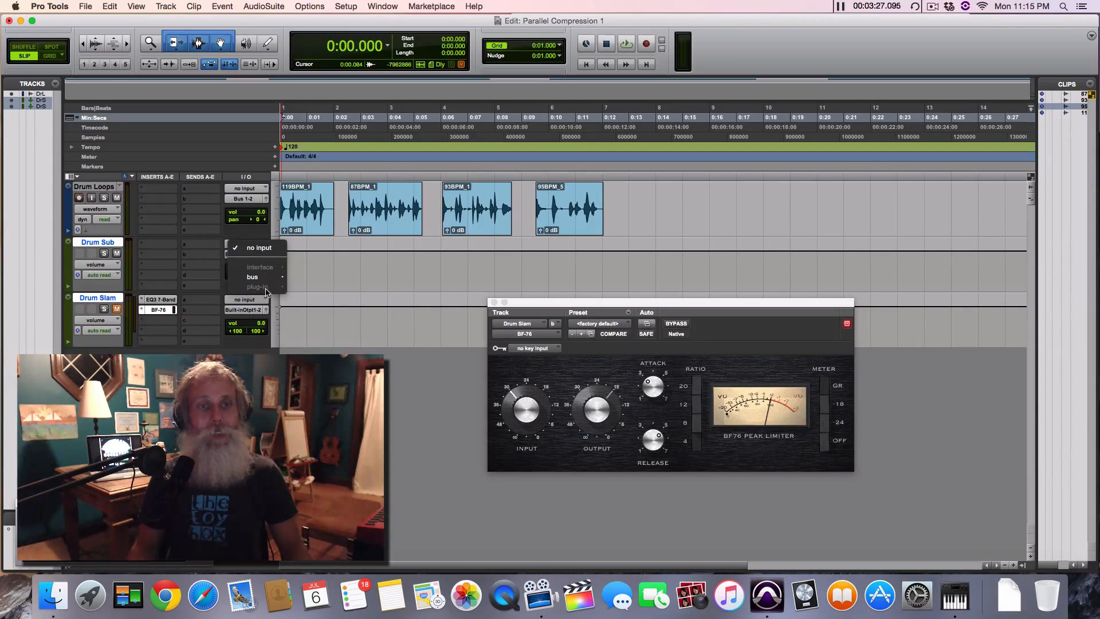
mouse_move(267, 278)
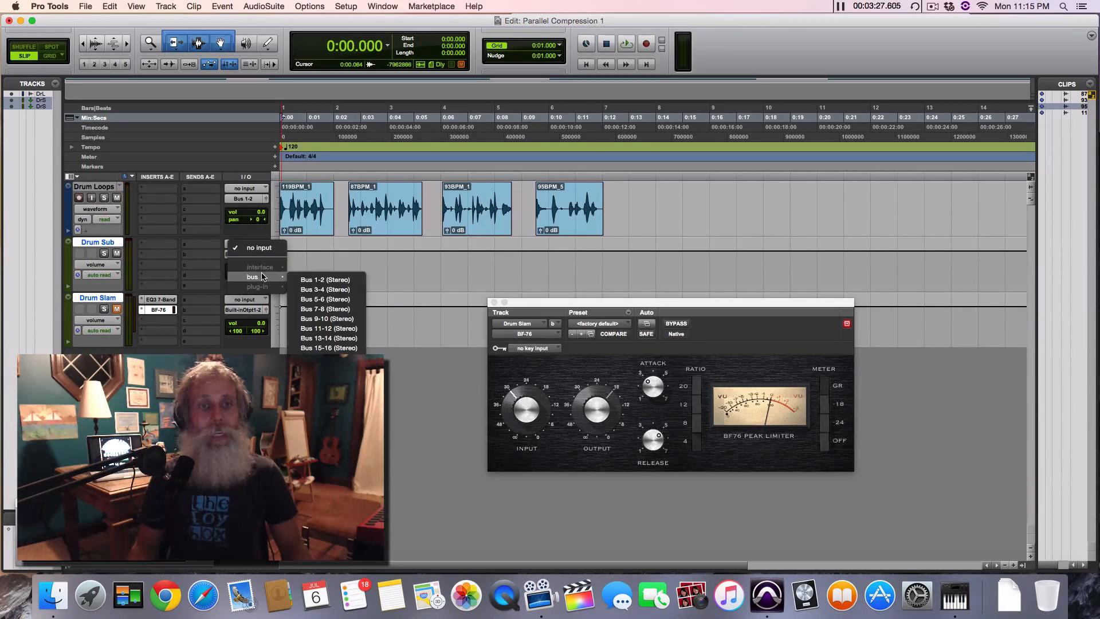
click(338, 280)
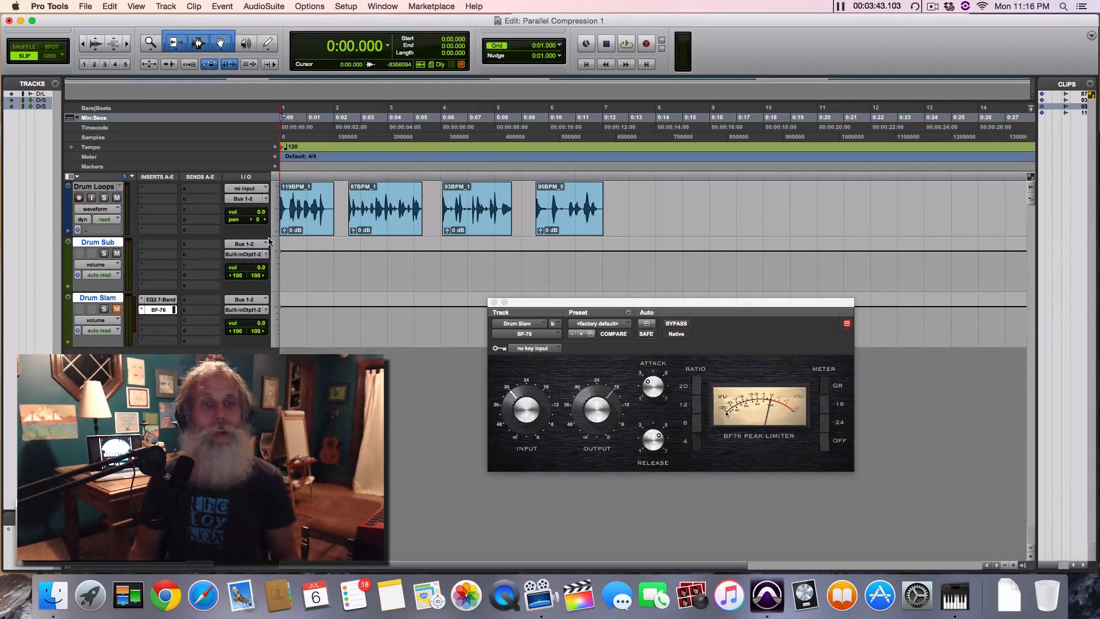
Select the 119BPM_1 clip on Drum Loops and play it through the bus routing
click(307, 228)
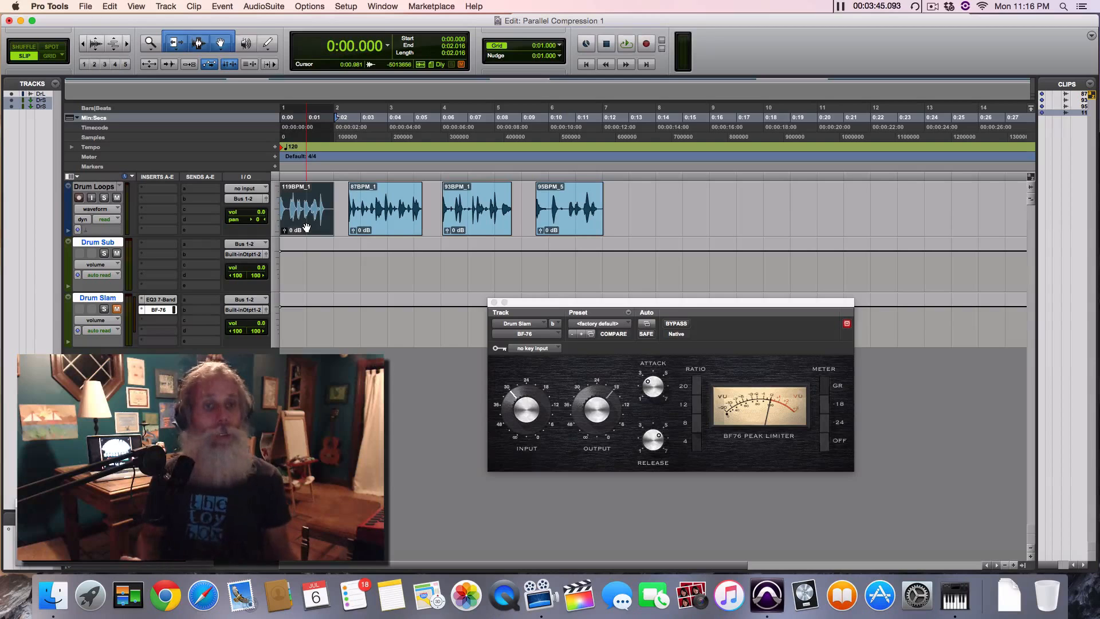
key(space)
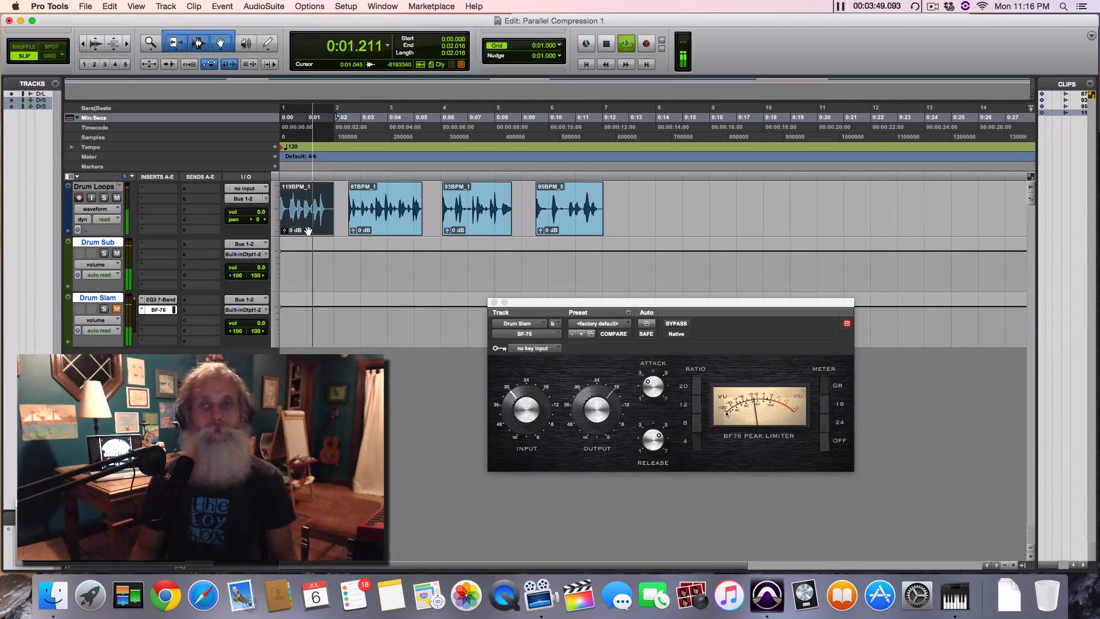
key(space)
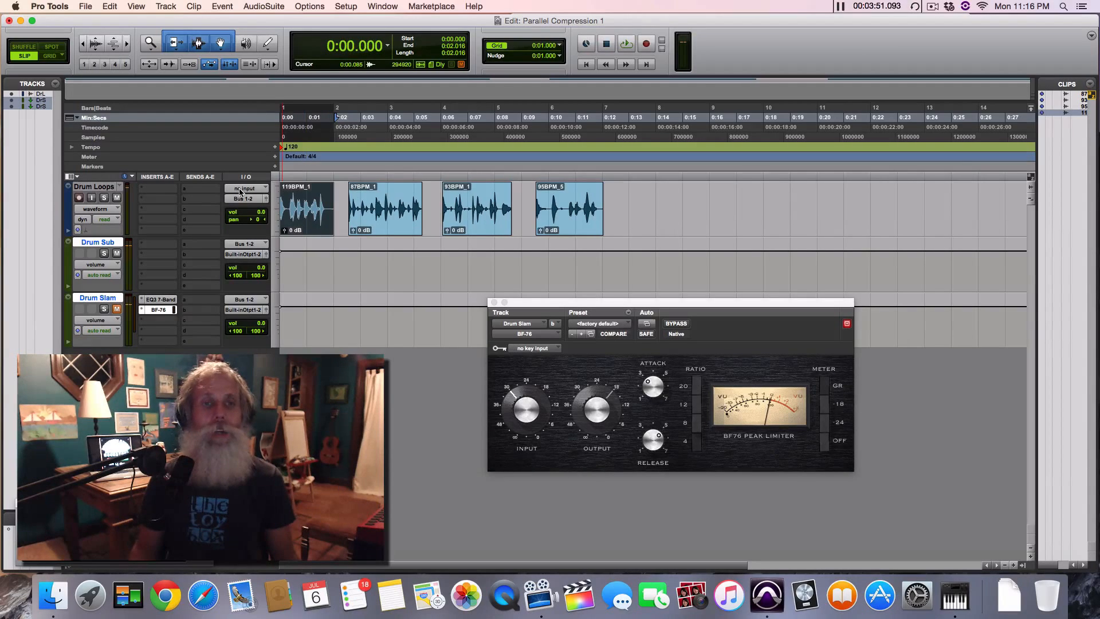
Audition the loop with Drum Loops routed directly to Built-in Output 1-2 (Stereo), and return its output to Bus 1-2 (Stereo)
click(243, 199)
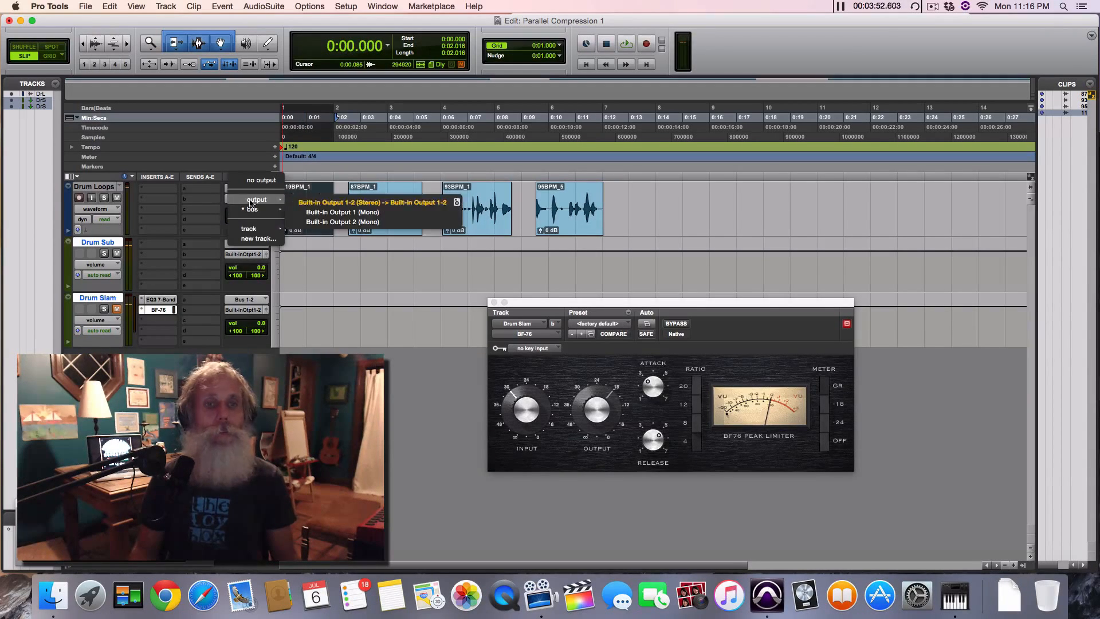
click(367, 202)
key(space)
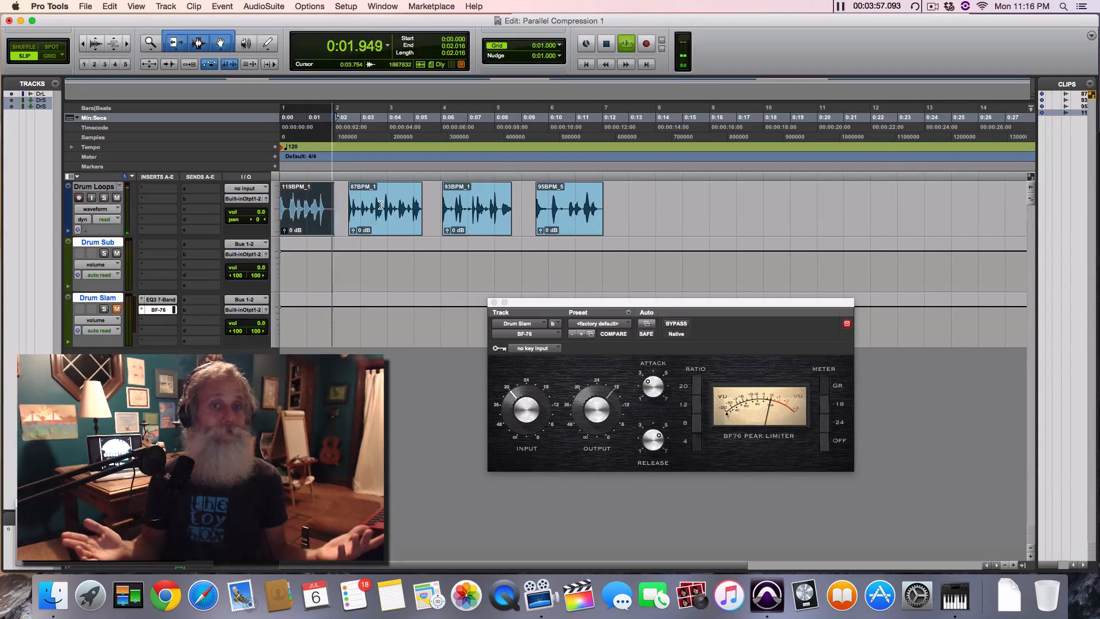
key(space)
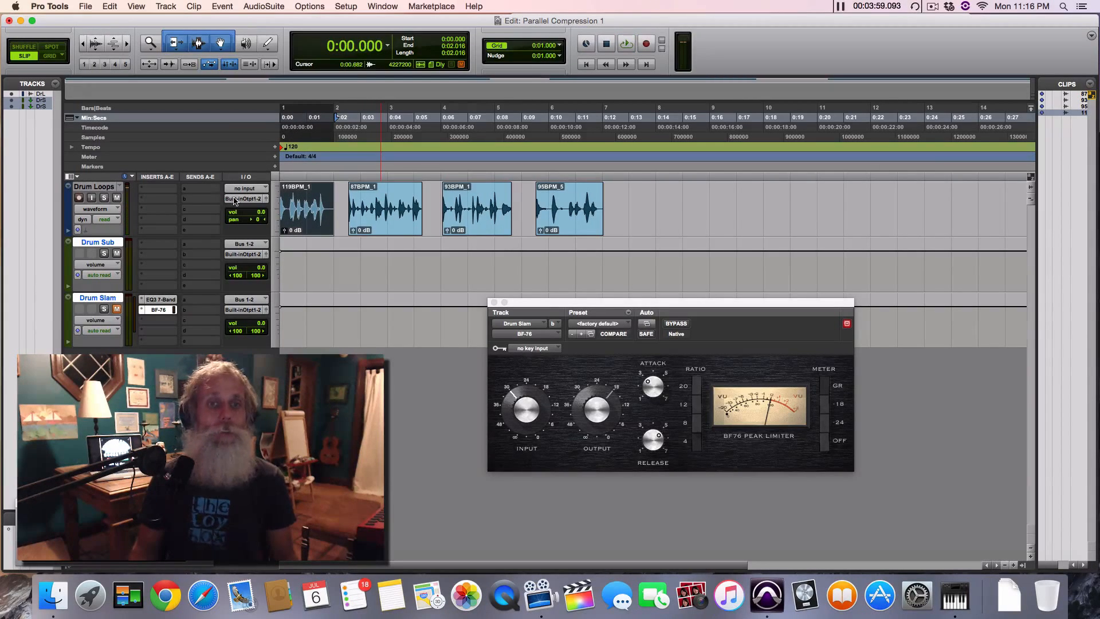
click(234, 198)
mouse_move(250, 212)
click(321, 212)
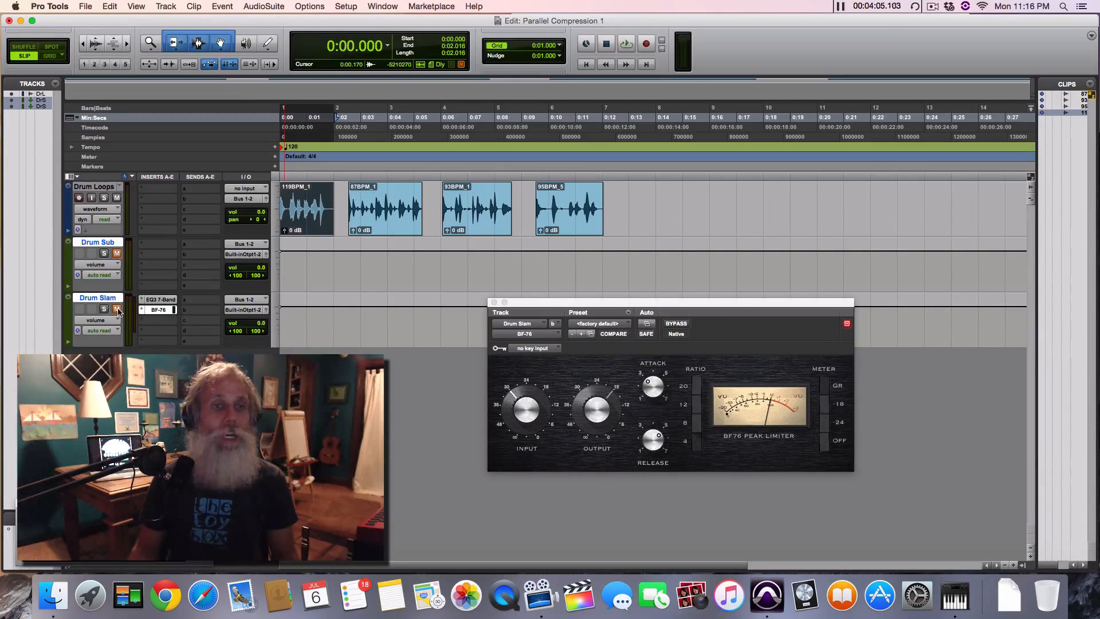
Mute Drum Sub and unmute Drum Slam, and compare the playing loop with the BF-76 bypassed and active
click(117, 310)
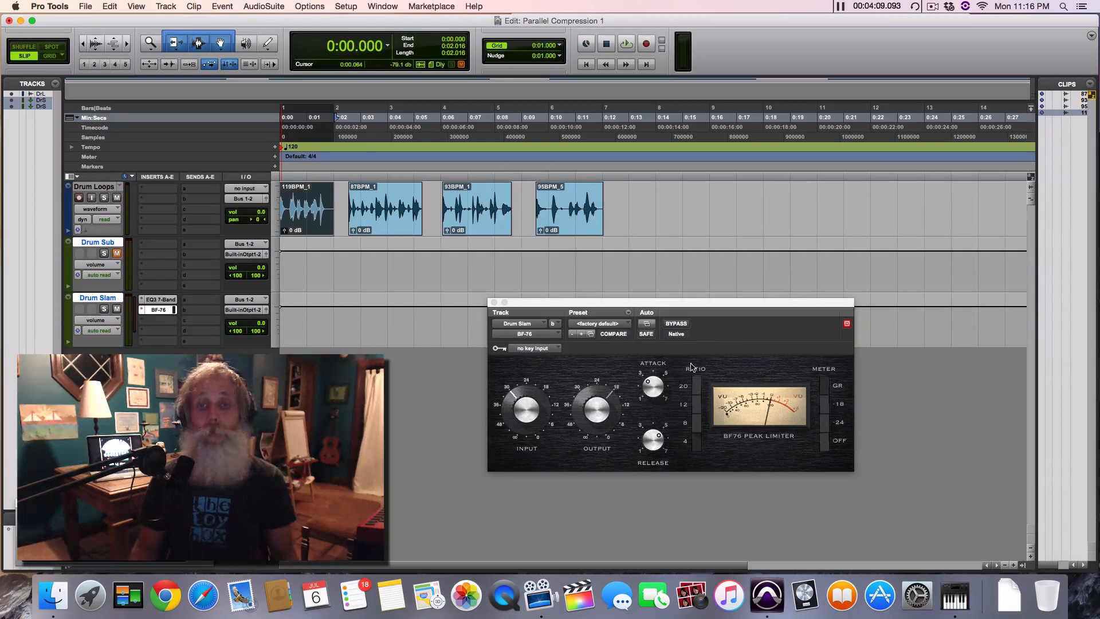
key(space)
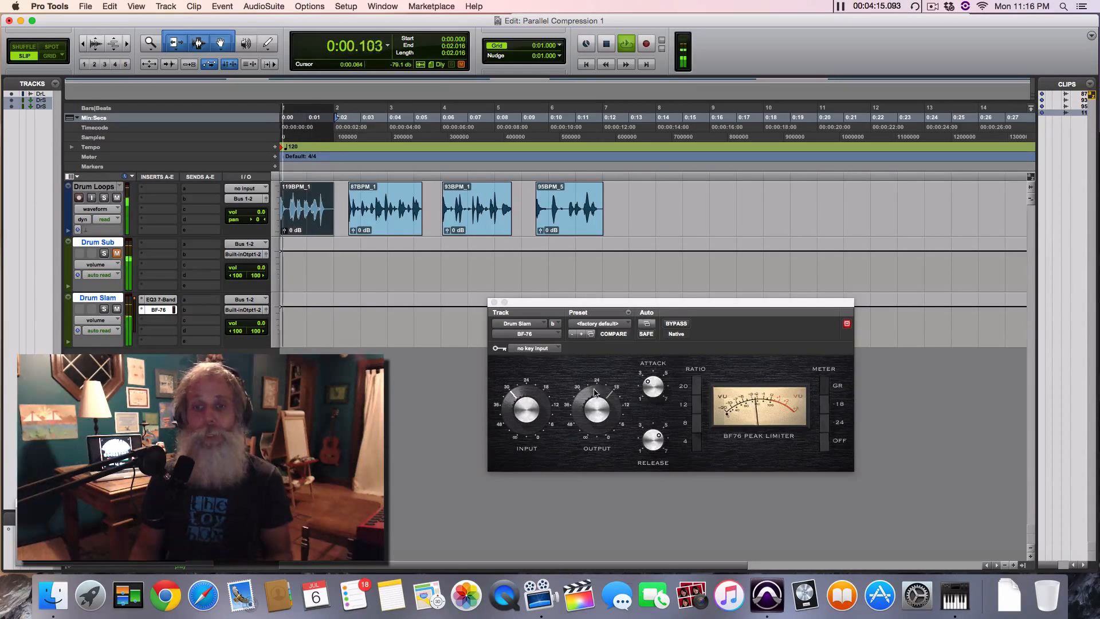
click(689, 325)
click(687, 325)
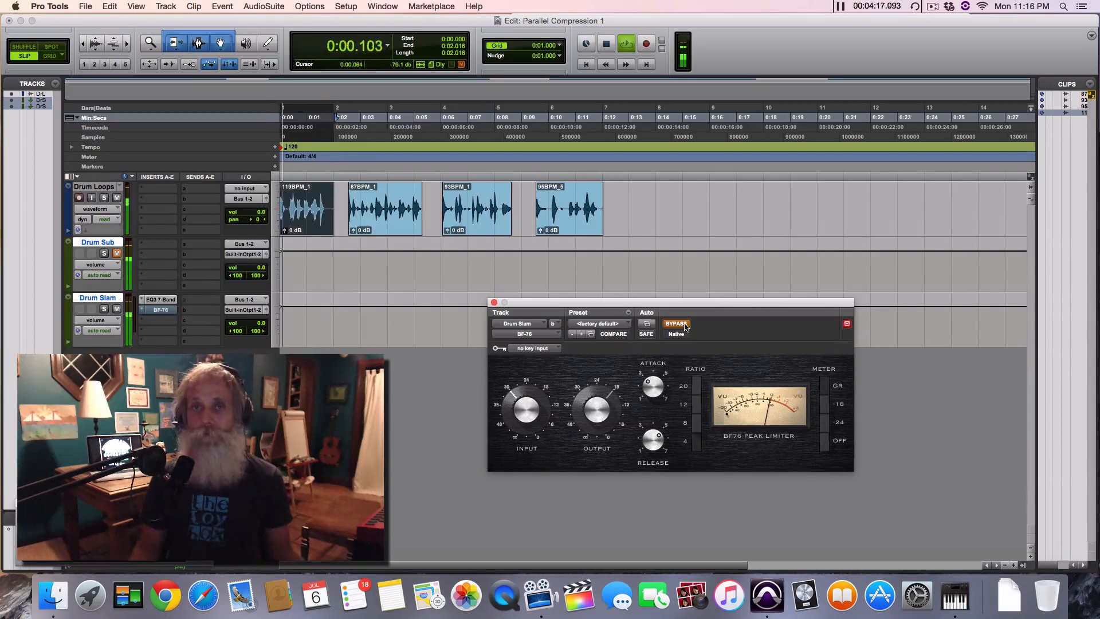
click(686, 325)
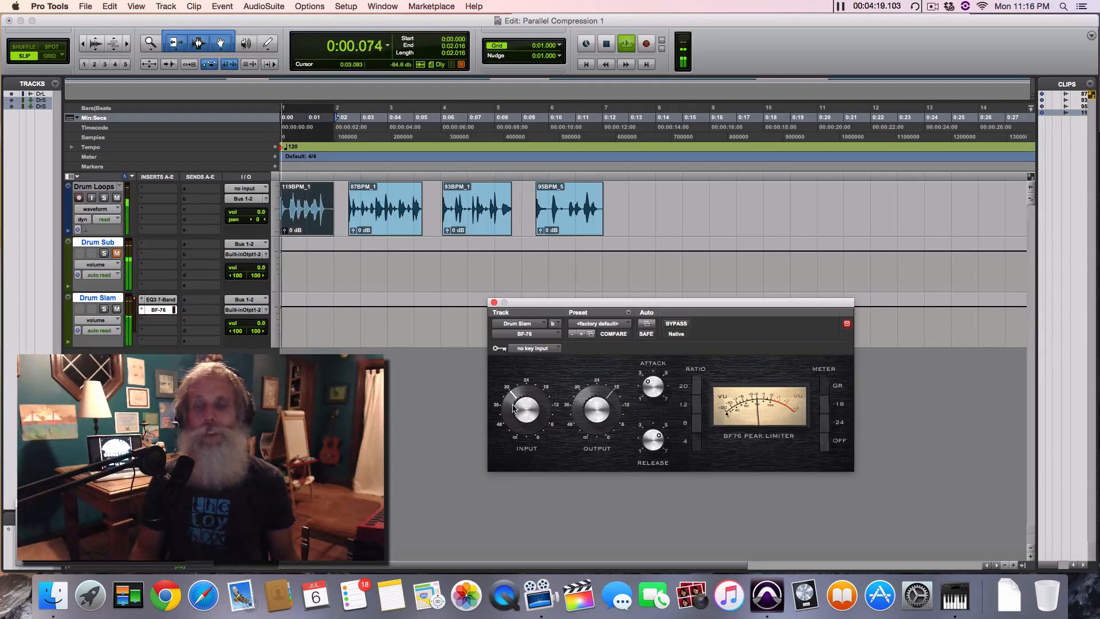
Raise the BF-76 input level and turn its attack down to 1 while the loop plays
drag(514, 408, 544, 404)
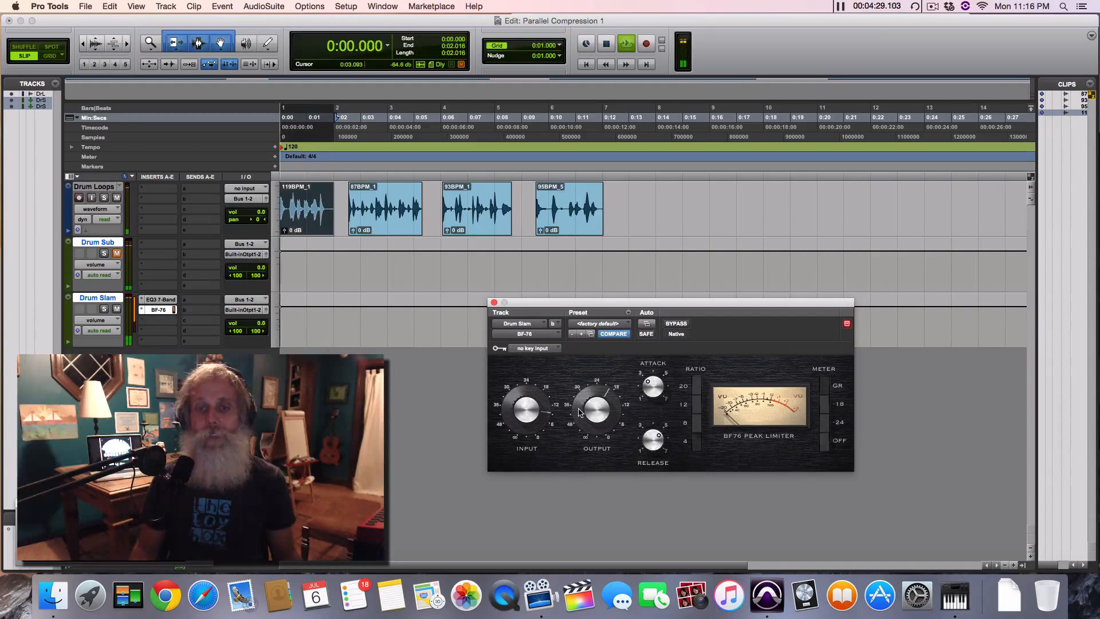
key(space)
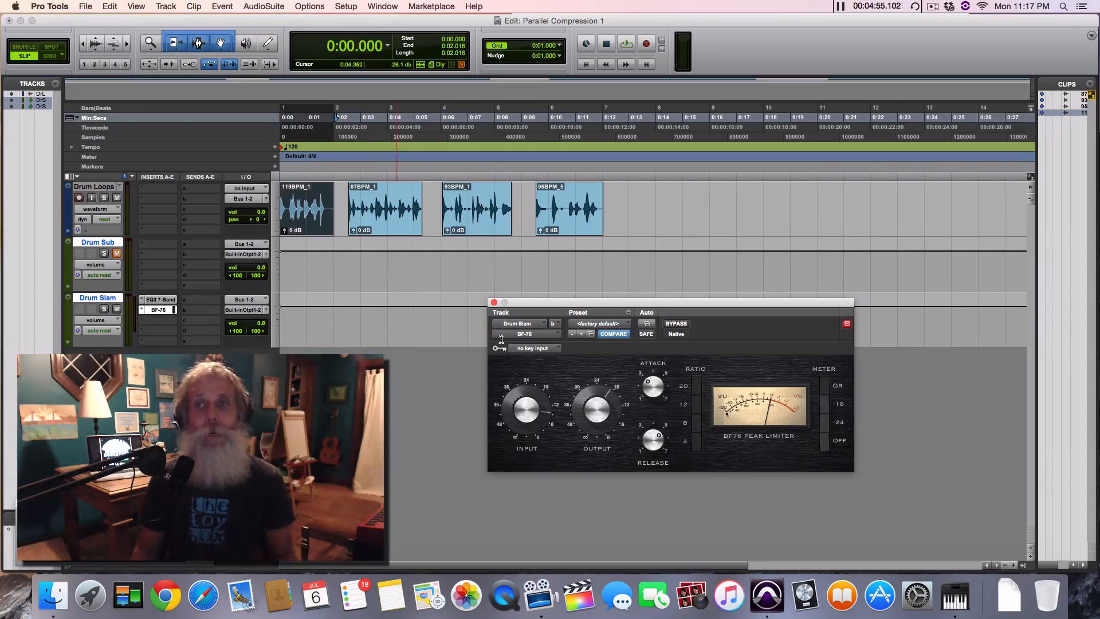
key(space)
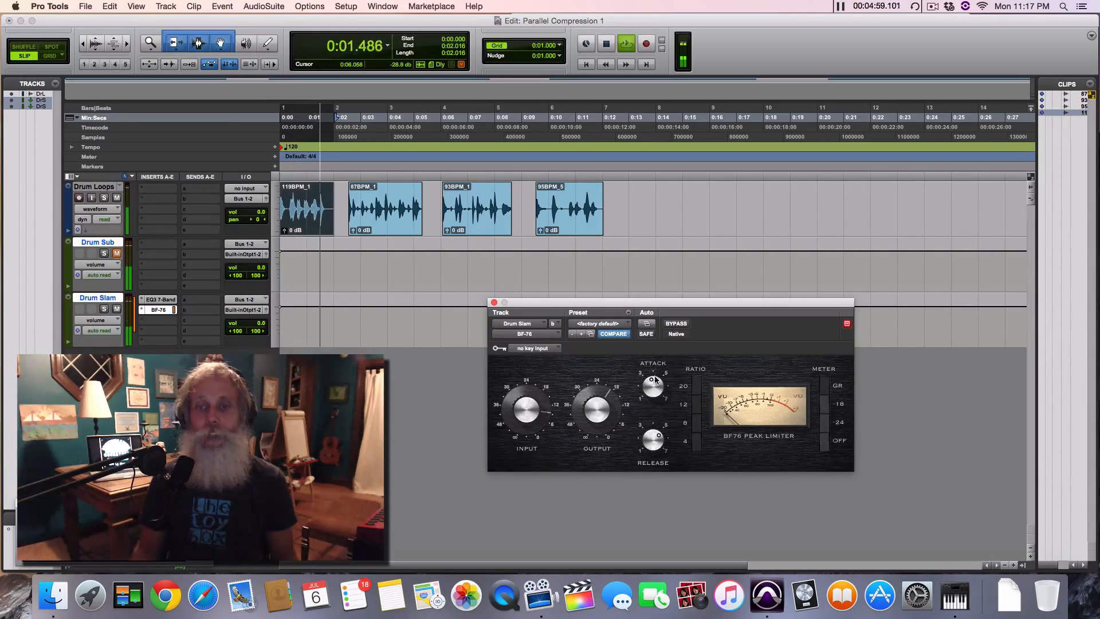
drag(656, 380, 655, 401)
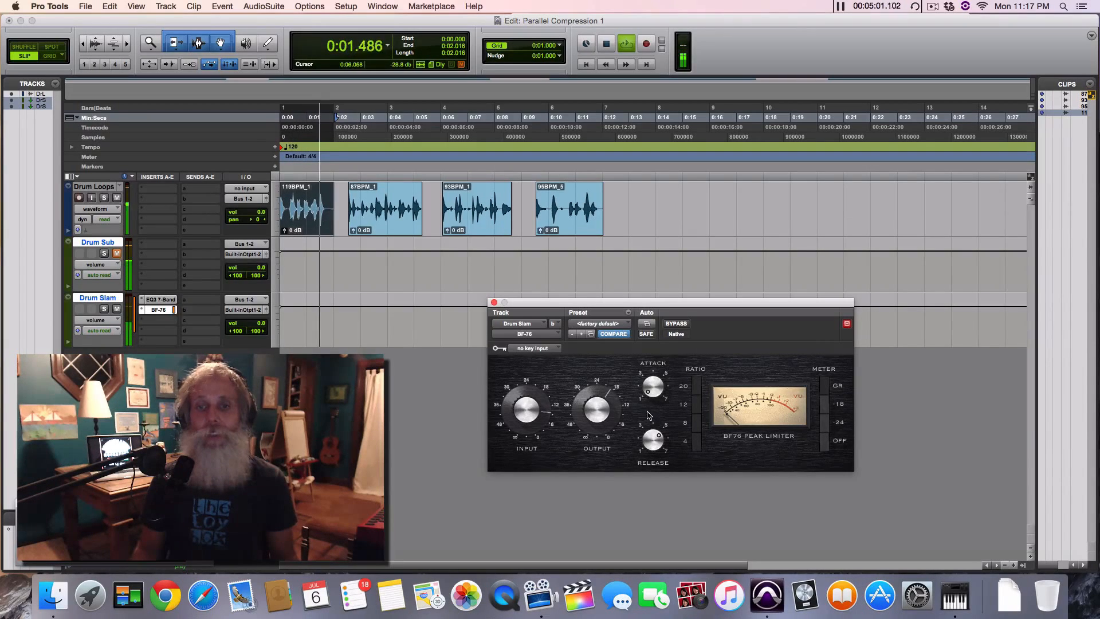
key(space)
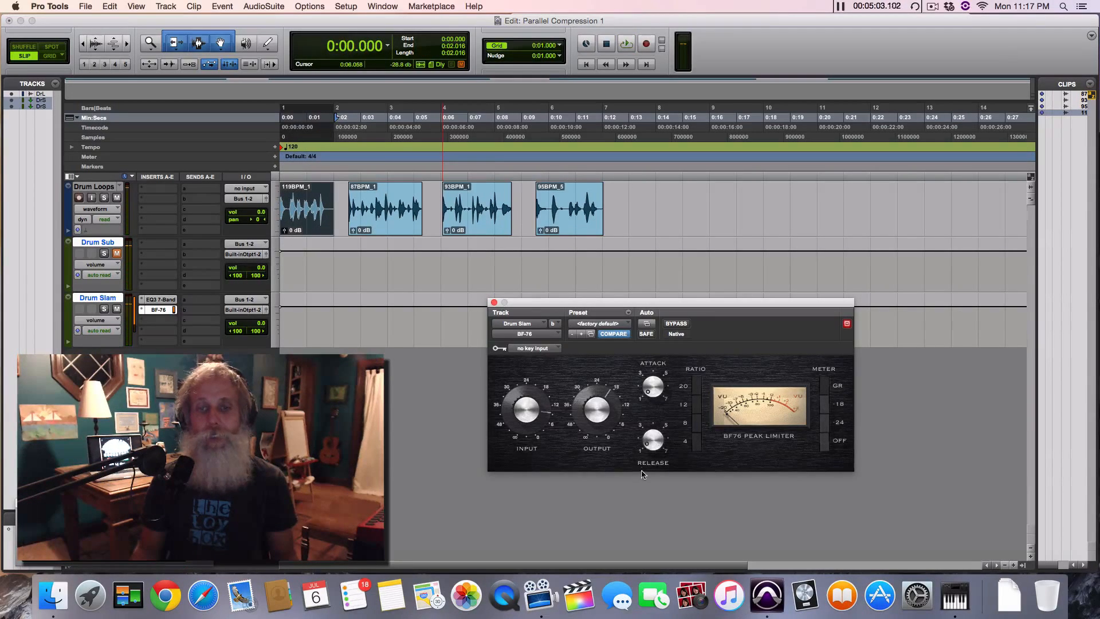
Try different BF-76 release and attack settings while the loop plays, leaving both at 1
key(space)
drag(651, 438, 668, 357)
key(space)
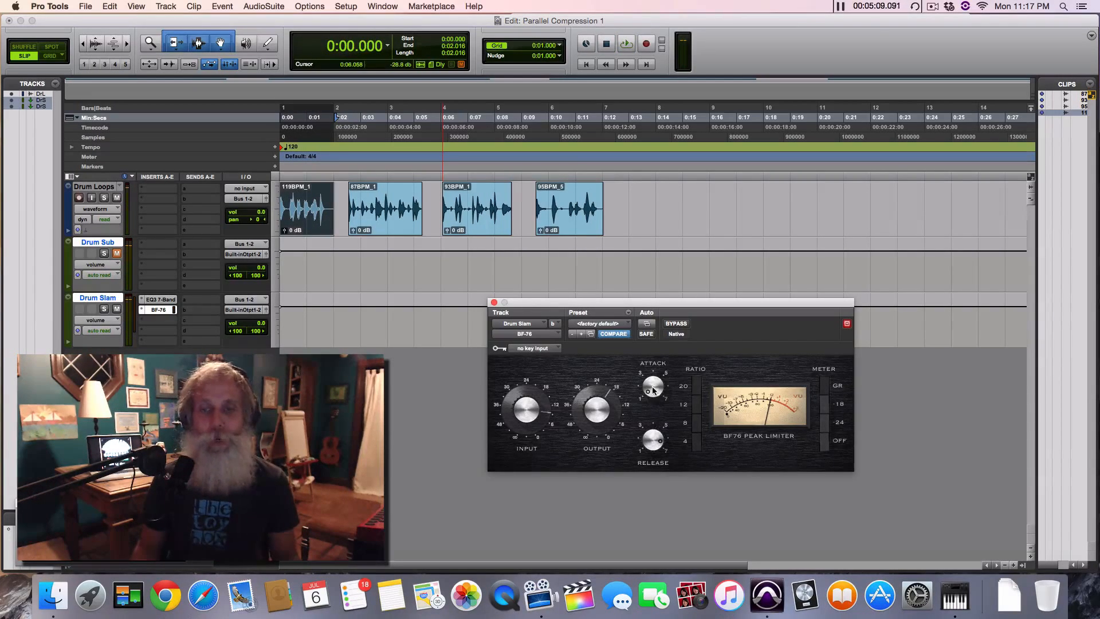
key(space)
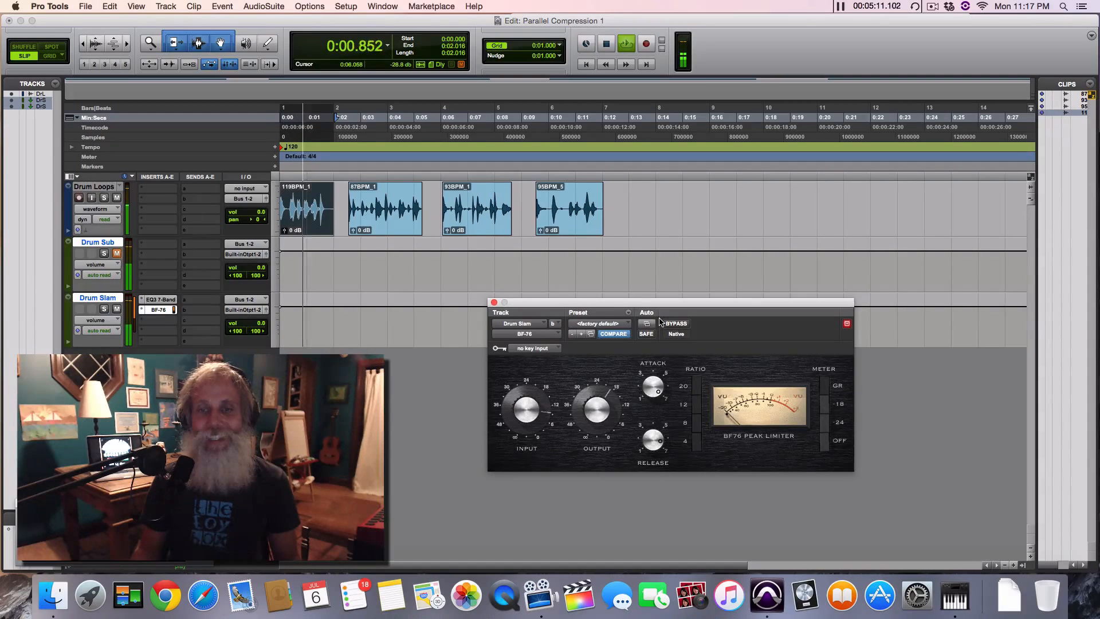
key(space)
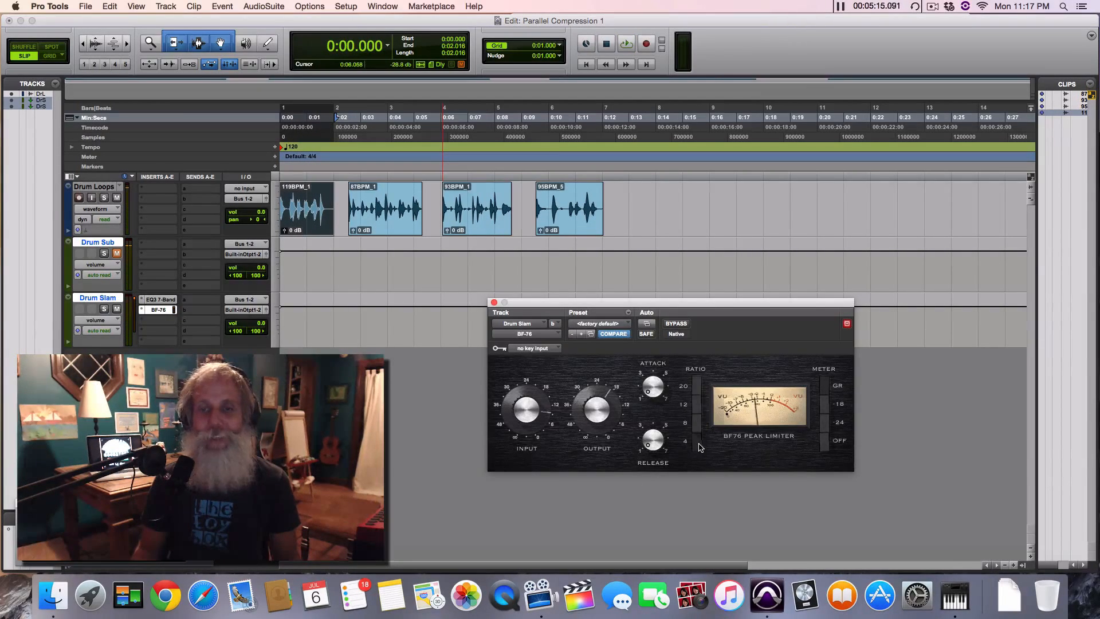
Compare the BF-76 attack at 7 and at 1 during loop playback, leaving it at 1
key(space)
drag(655, 389, 676, 252)
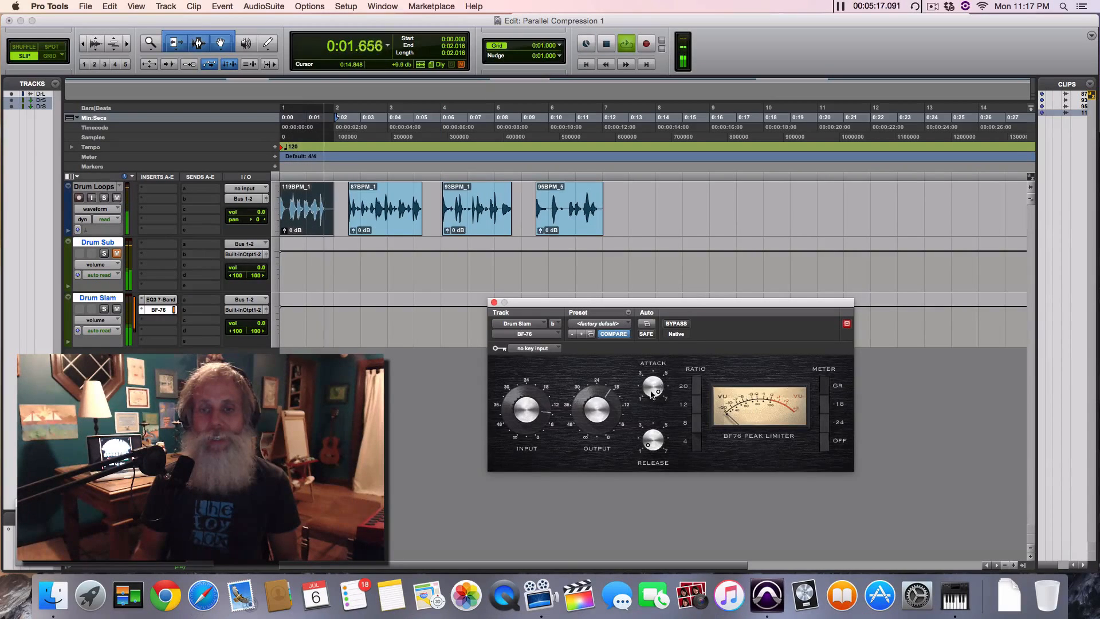
drag(653, 394, 624, 484)
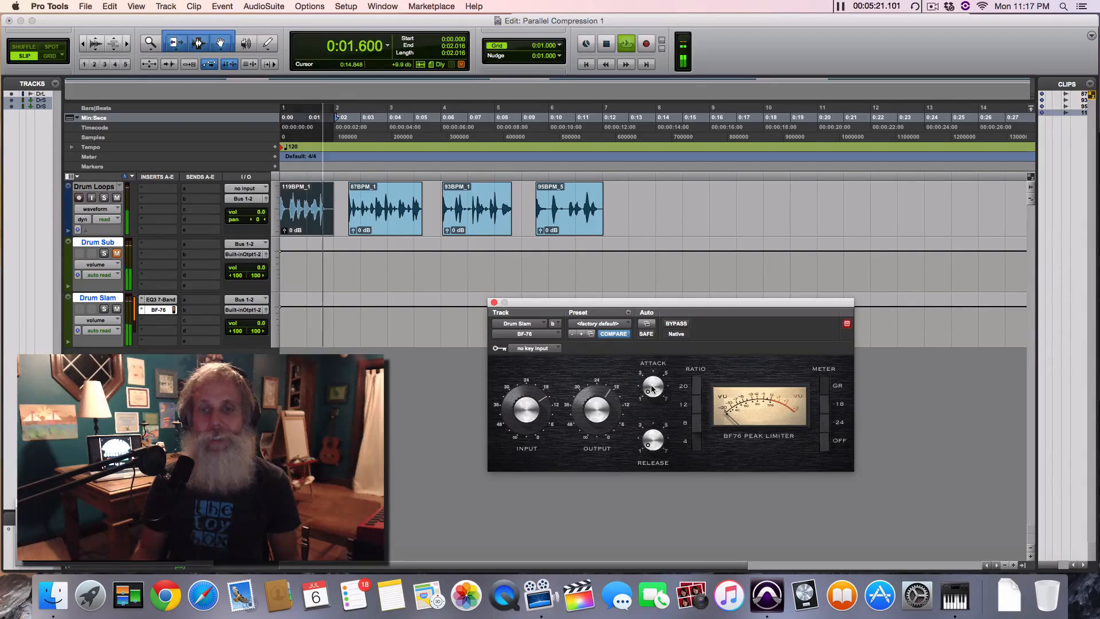
drag(652, 389, 675, 286)
drag(655, 384, 639, 433)
key(space)
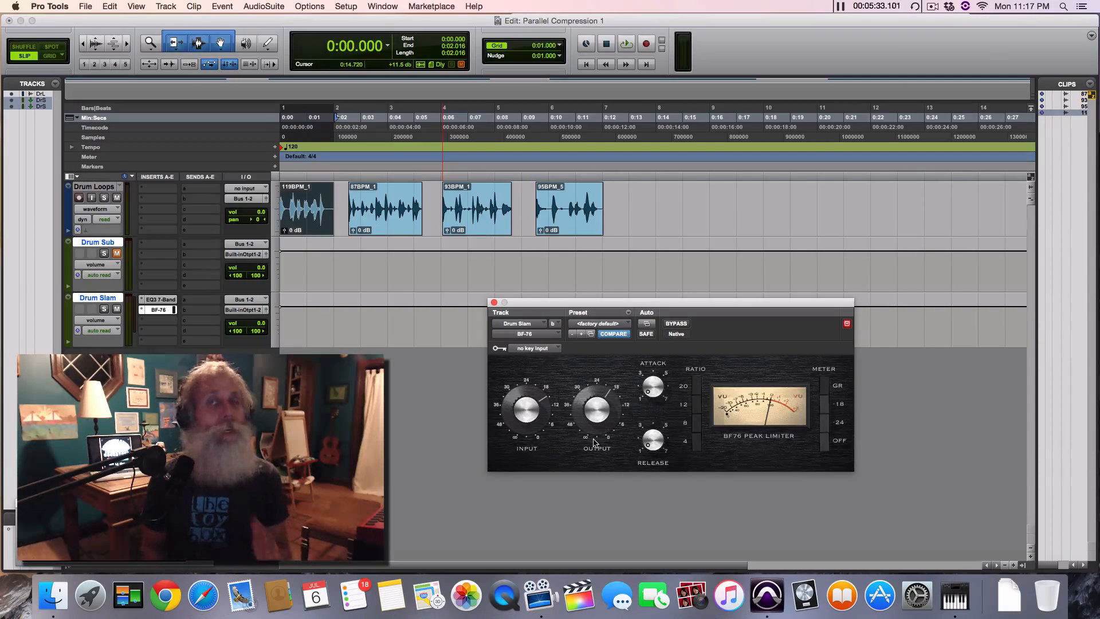
Raise the BF-76 input and output levels and turn its release up while the loop plays
key(space)
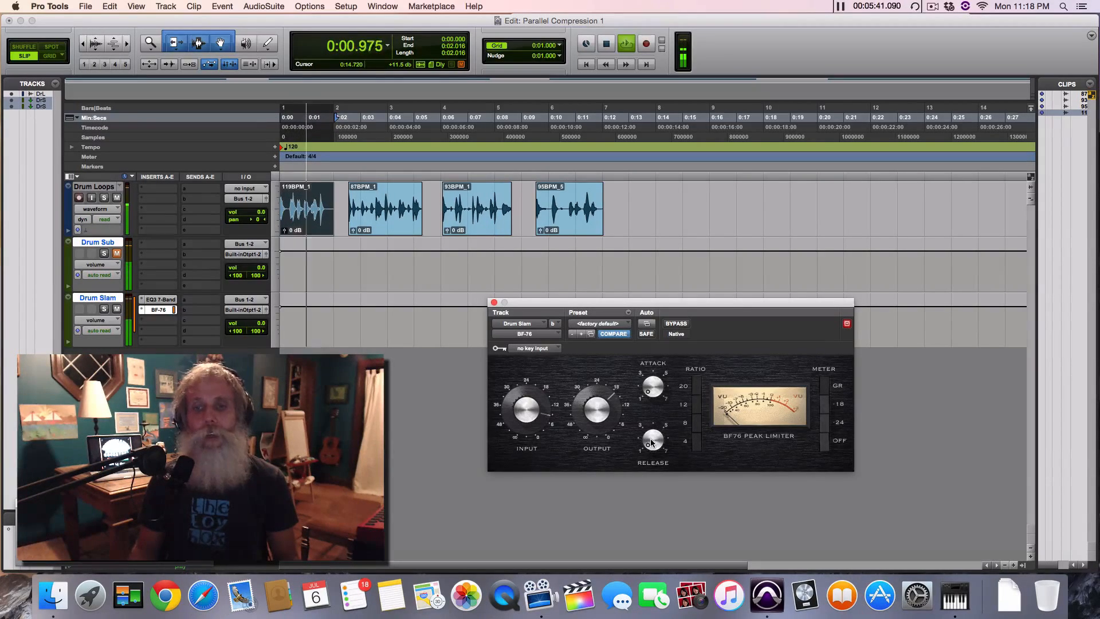
drag(651, 439, 661, 389)
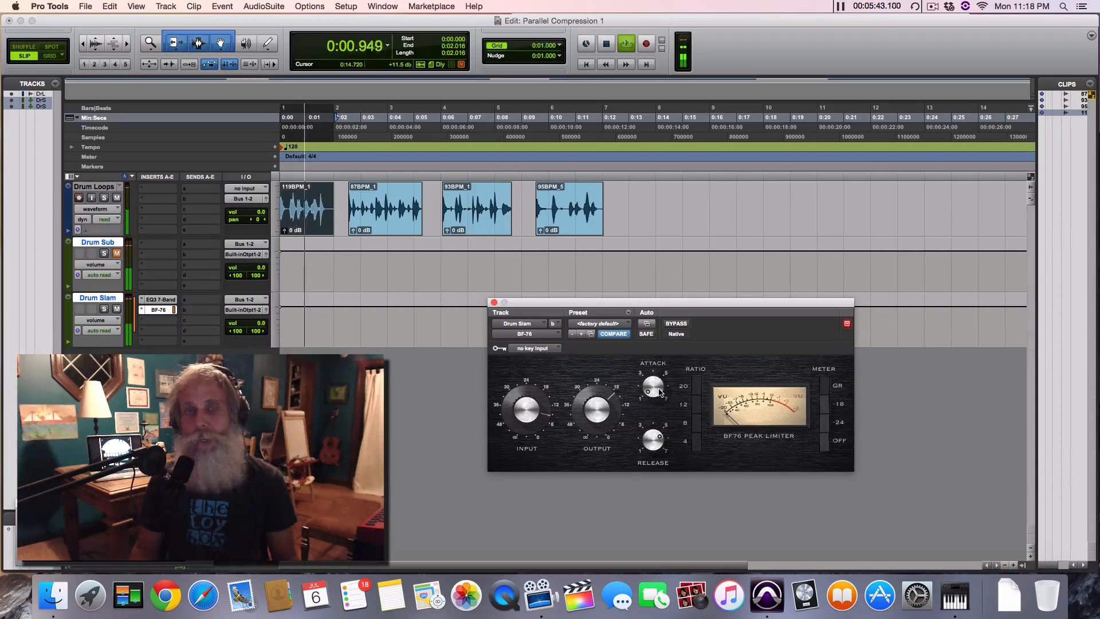
key(space)
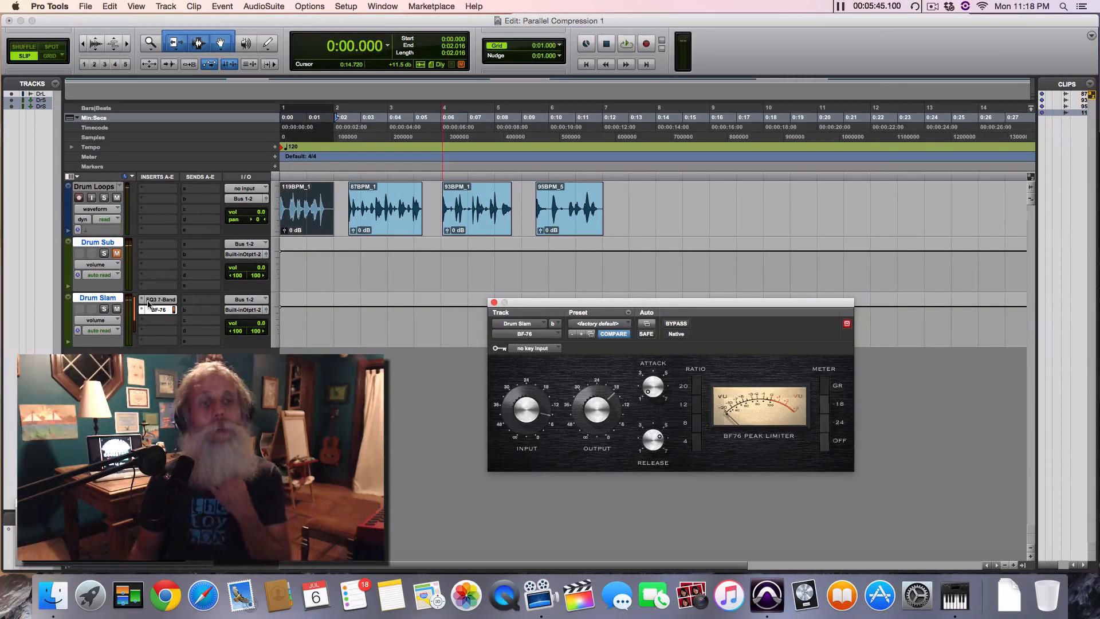
Open the EQ3 7-Band on Drum Slam and move its window up, and audition Drum Sub unmuted with Drum Slam muted
click(159, 299)
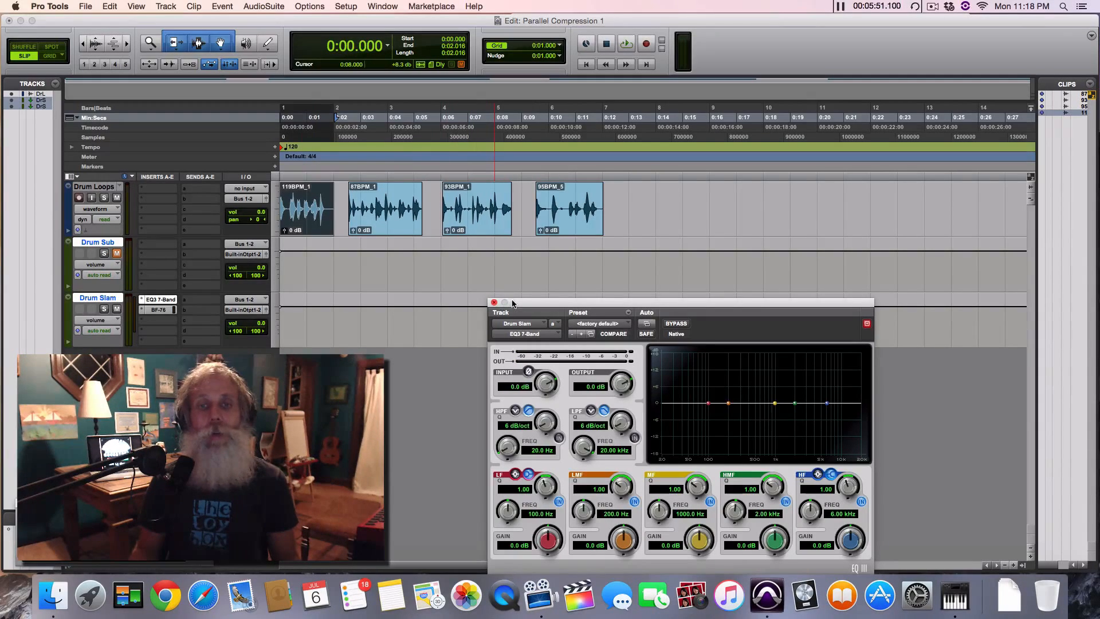
drag(520, 307, 517, 270)
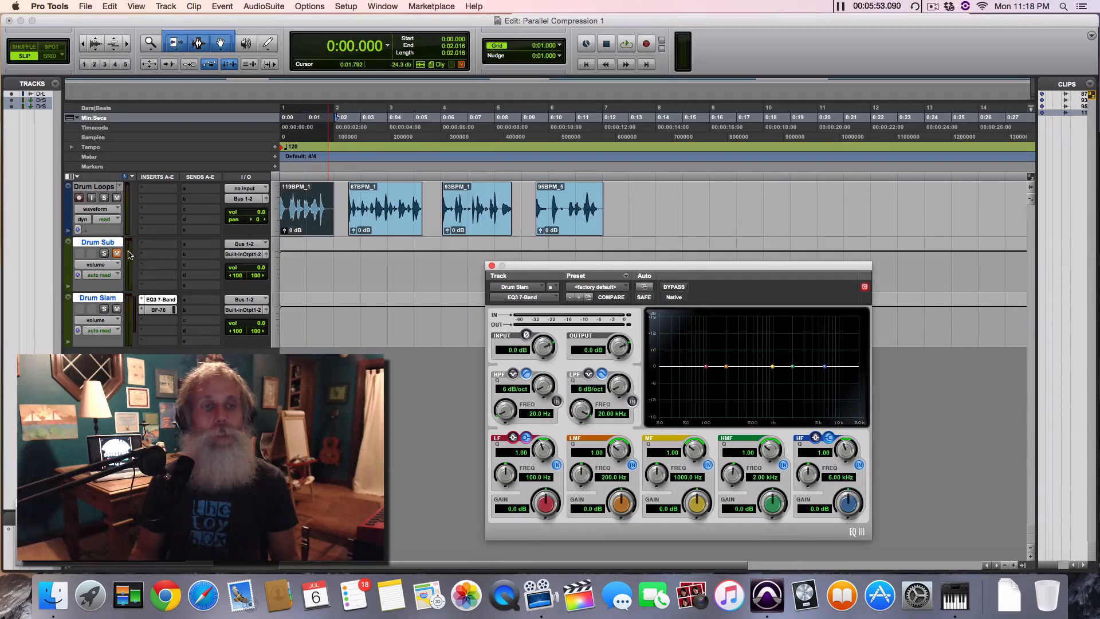
click(117, 253)
key(space)
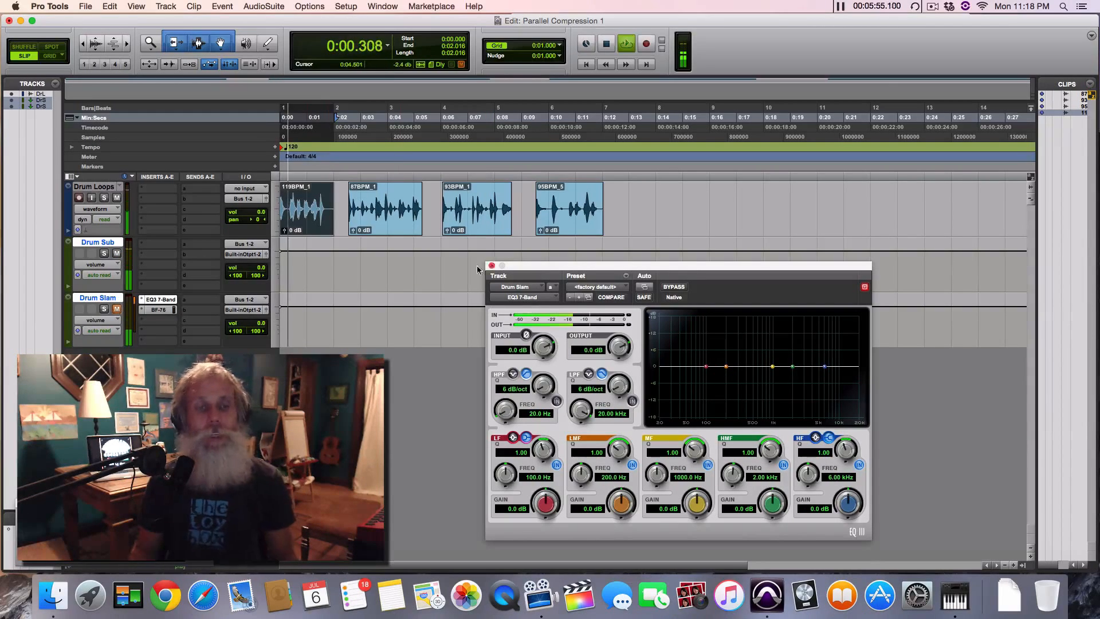
key(space)
Unmute Drum Slam and bring its volume up from silence to -7.3 dB to blend it with Drum Sub during playback
click(117, 310)
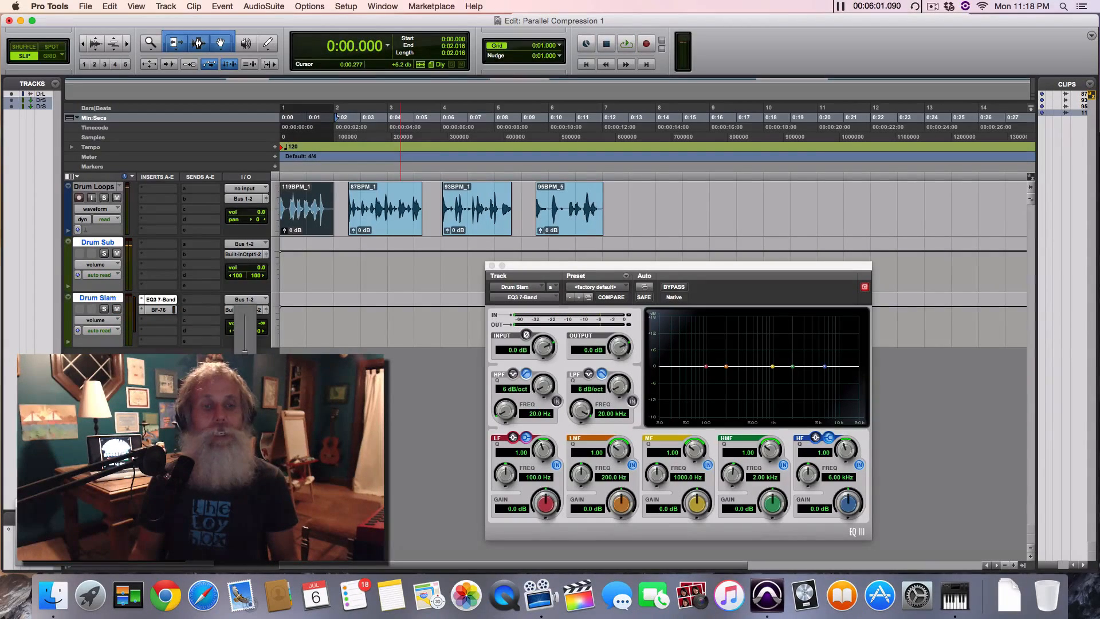
drag(244, 351, 248, 299)
key(space)
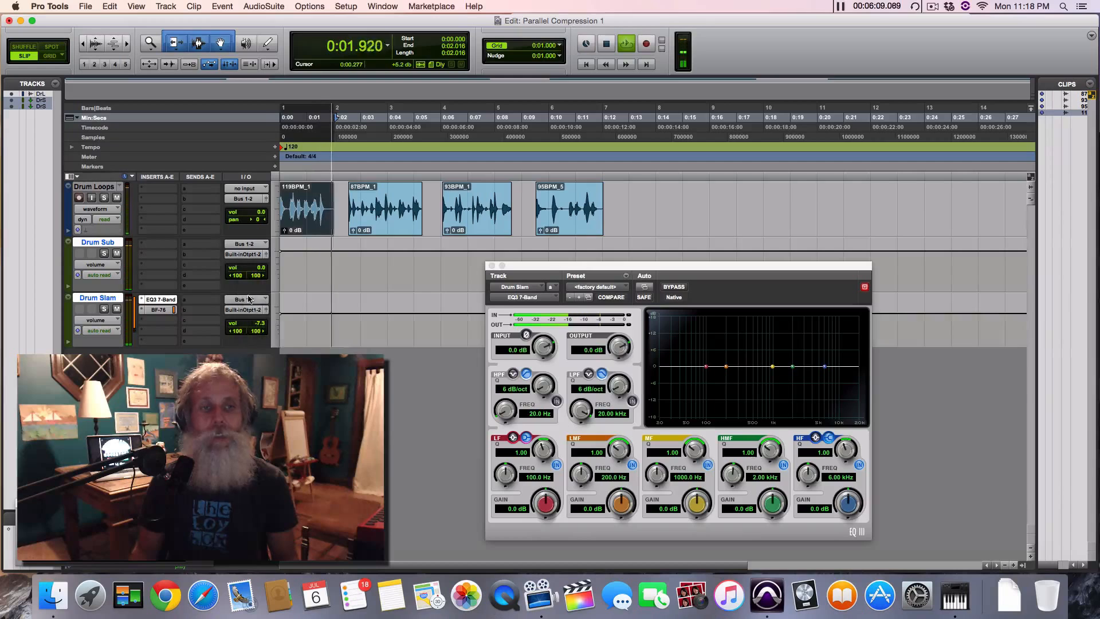
key(space)
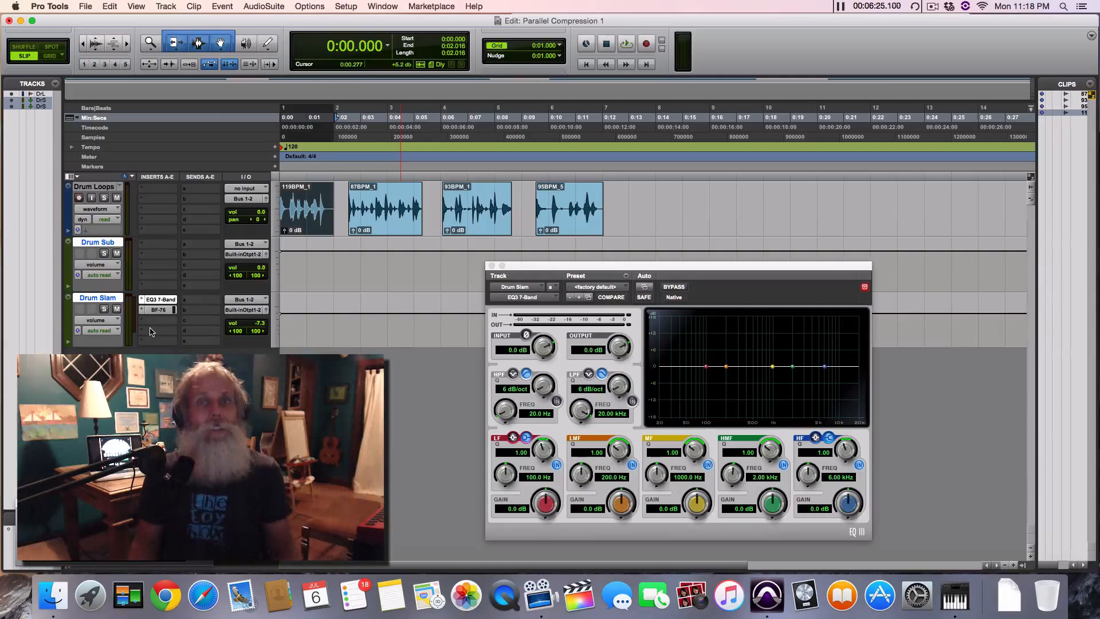
Open the BF-76 on Drum Slam, raise its input and trim its output while the loop plays
key(space)
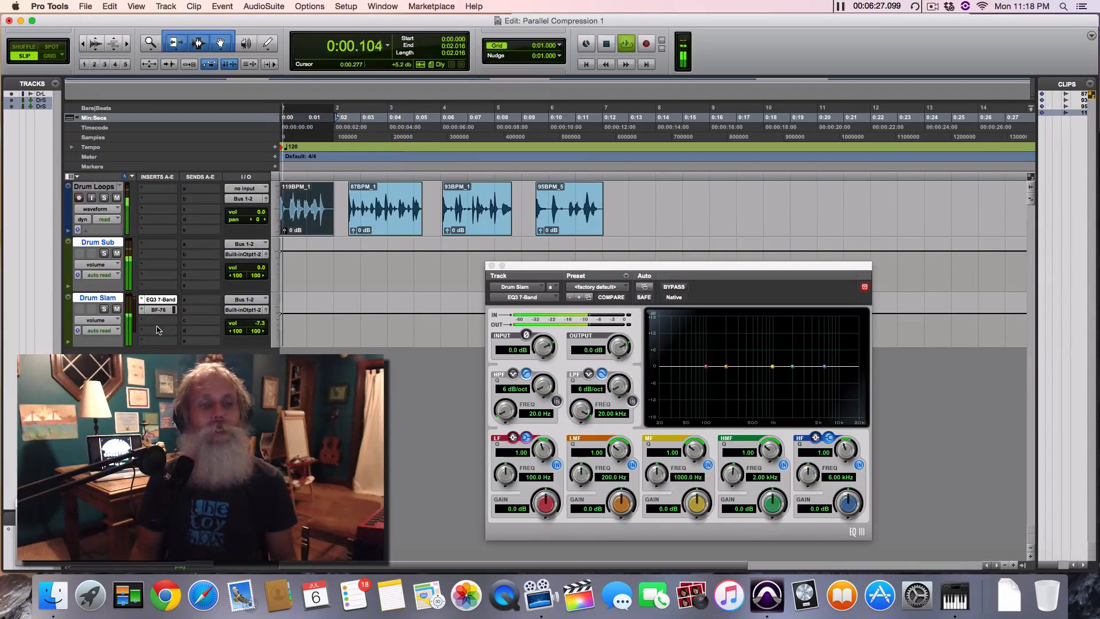
key(space)
click(159, 310)
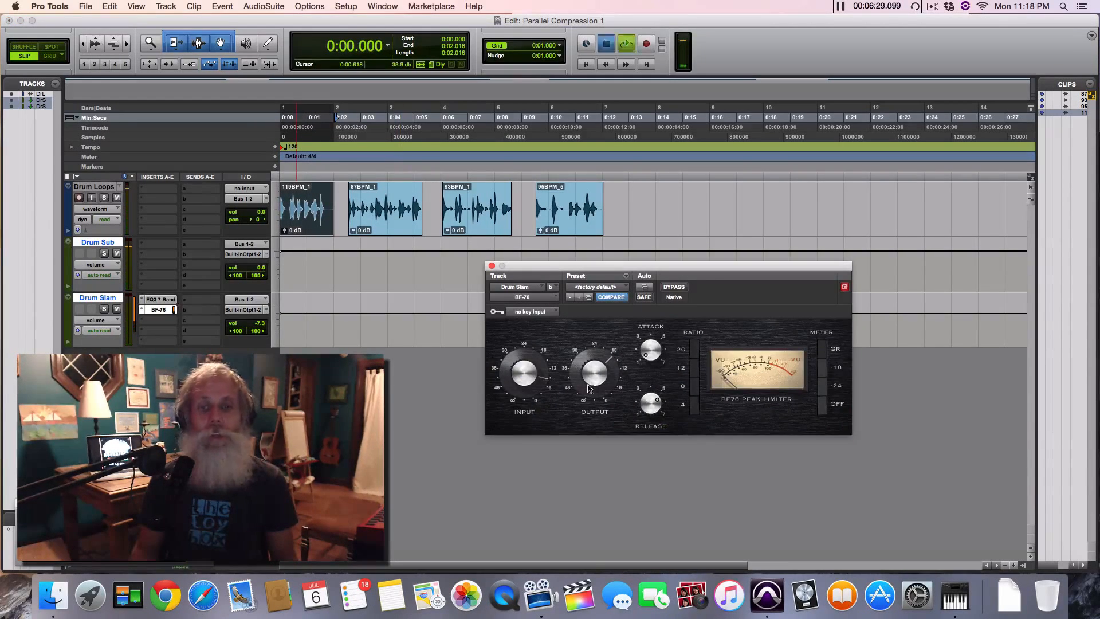
key(space)
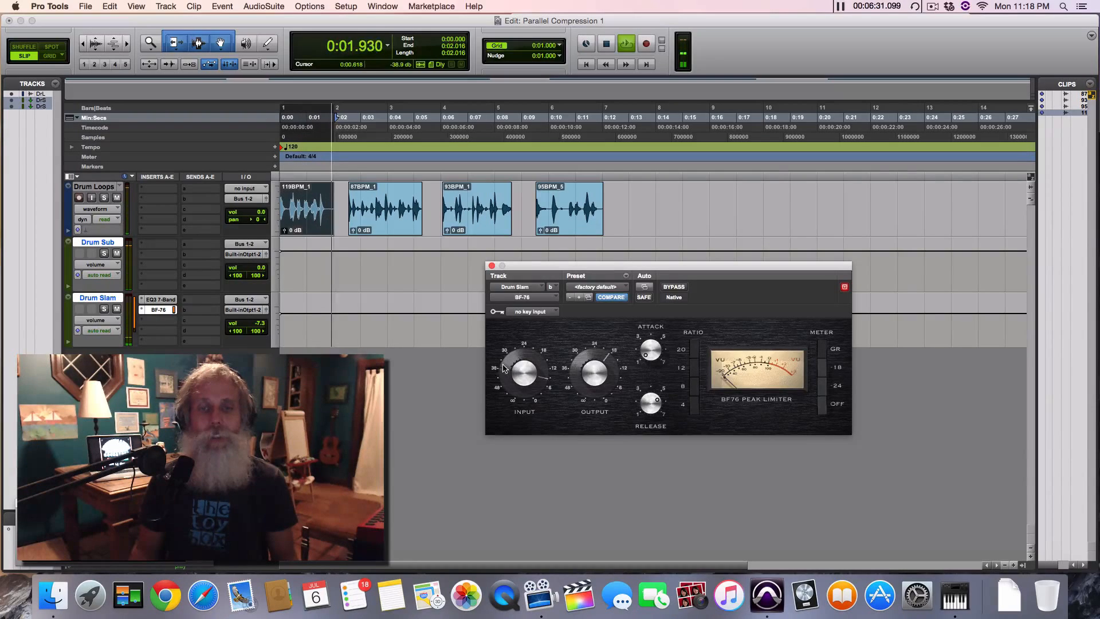
drag(516, 365, 519, 346)
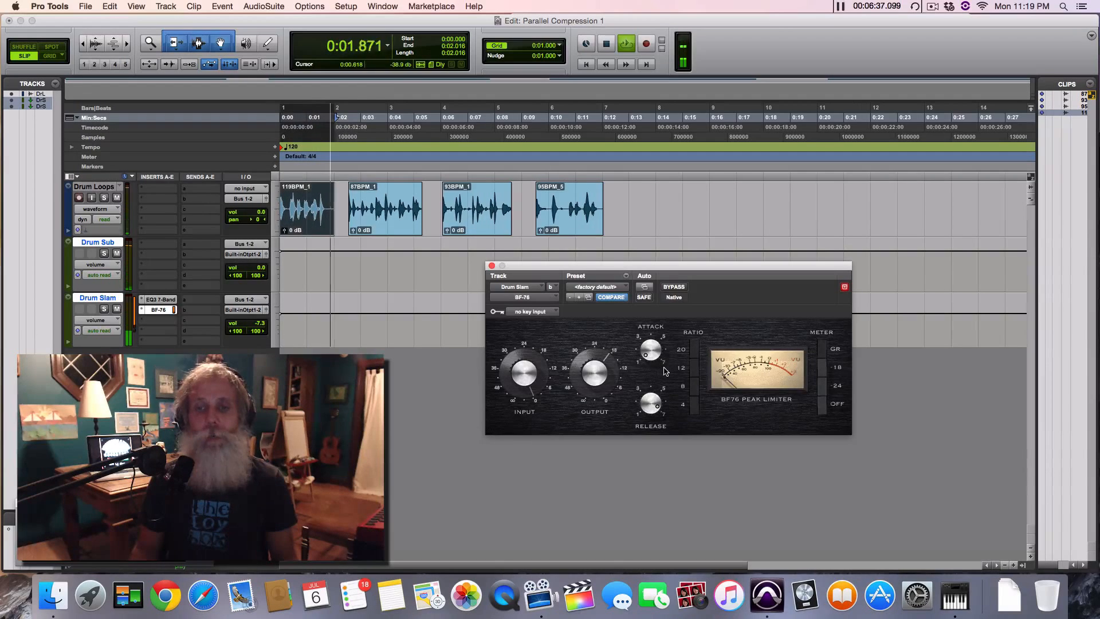
drag(596, 367, 586, 374)
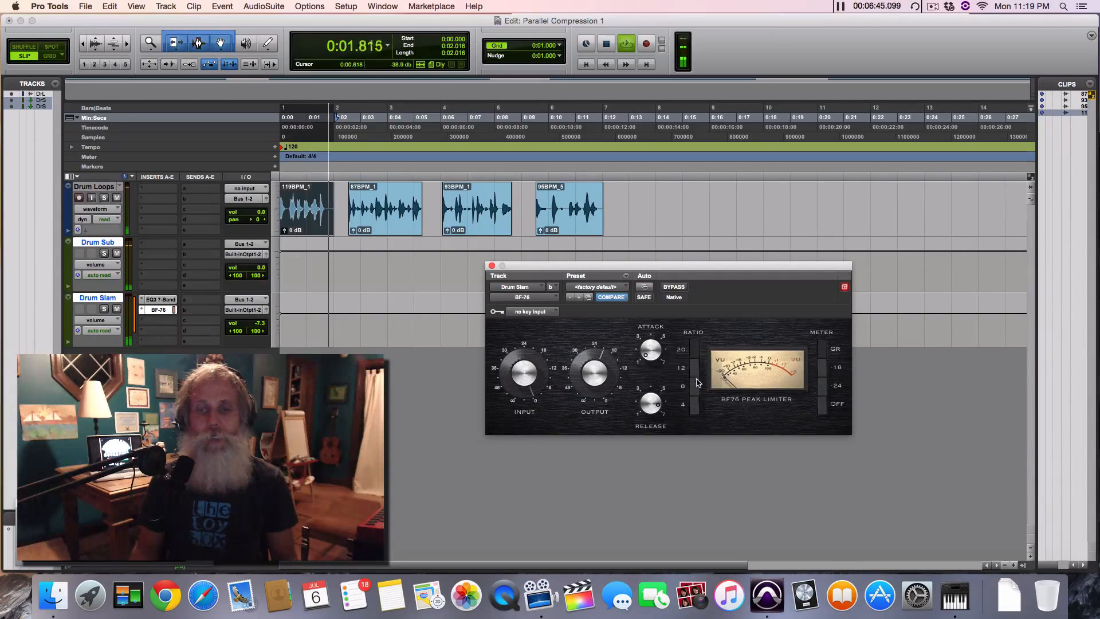
key(space)
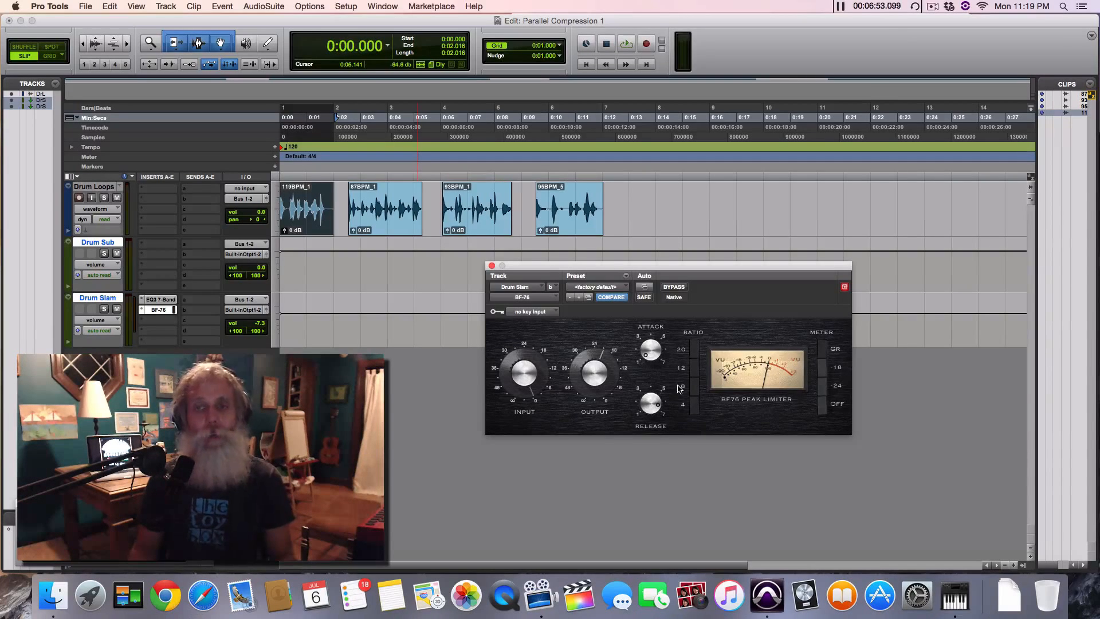
key(space)
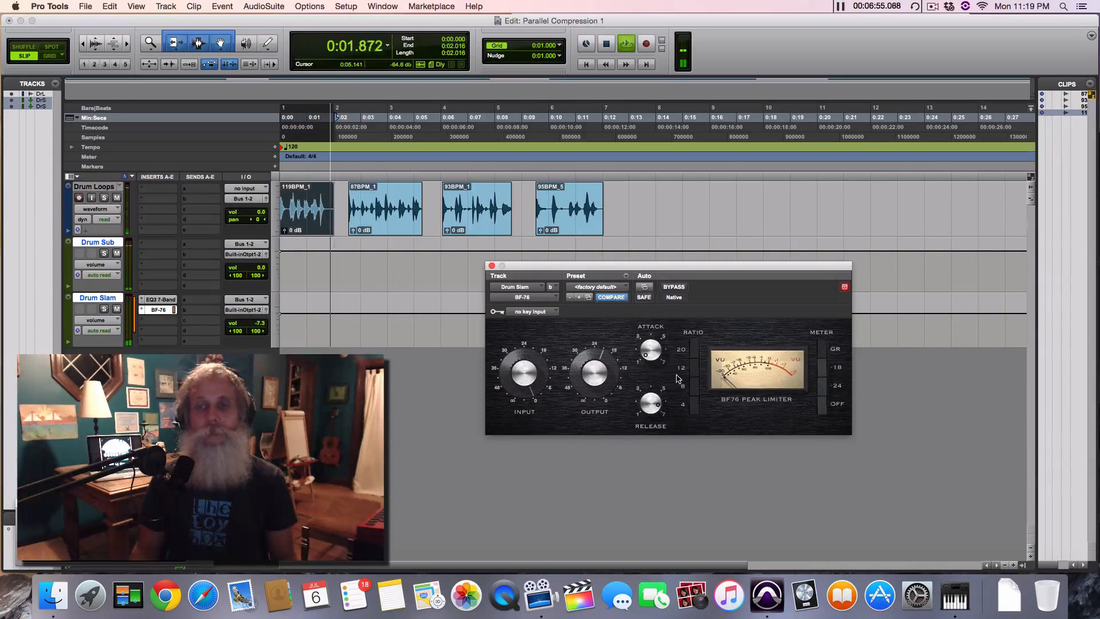
key(space)
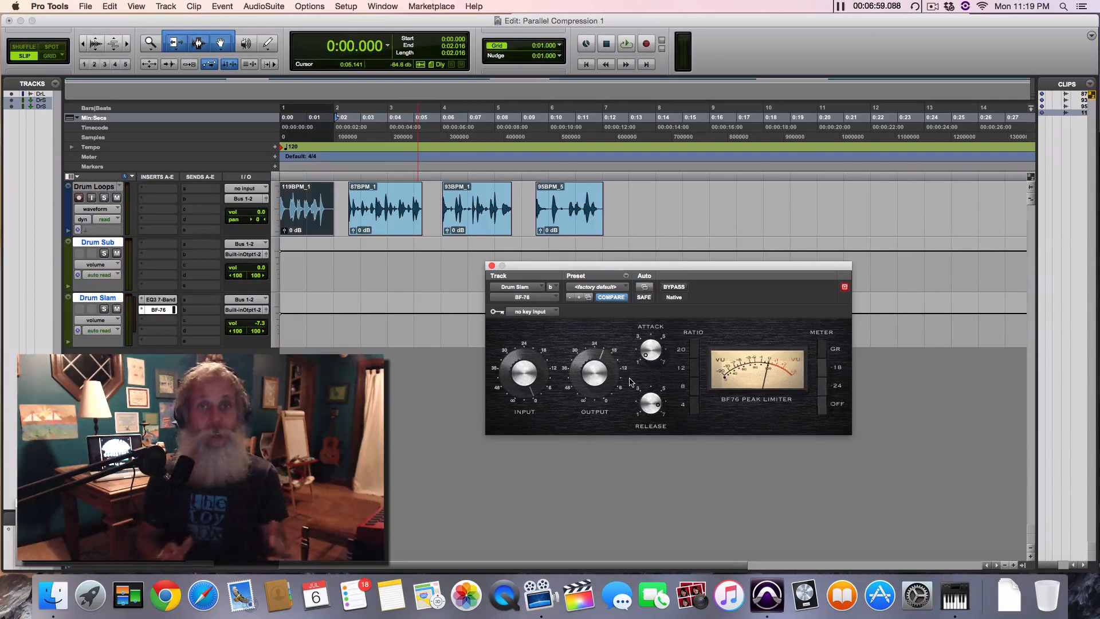
Open the EQ3 7-Band on Drum Slam, move its window clear, and set its high-pass filter to 137.2 Hz at 6 dB/oct
click(155, 300)
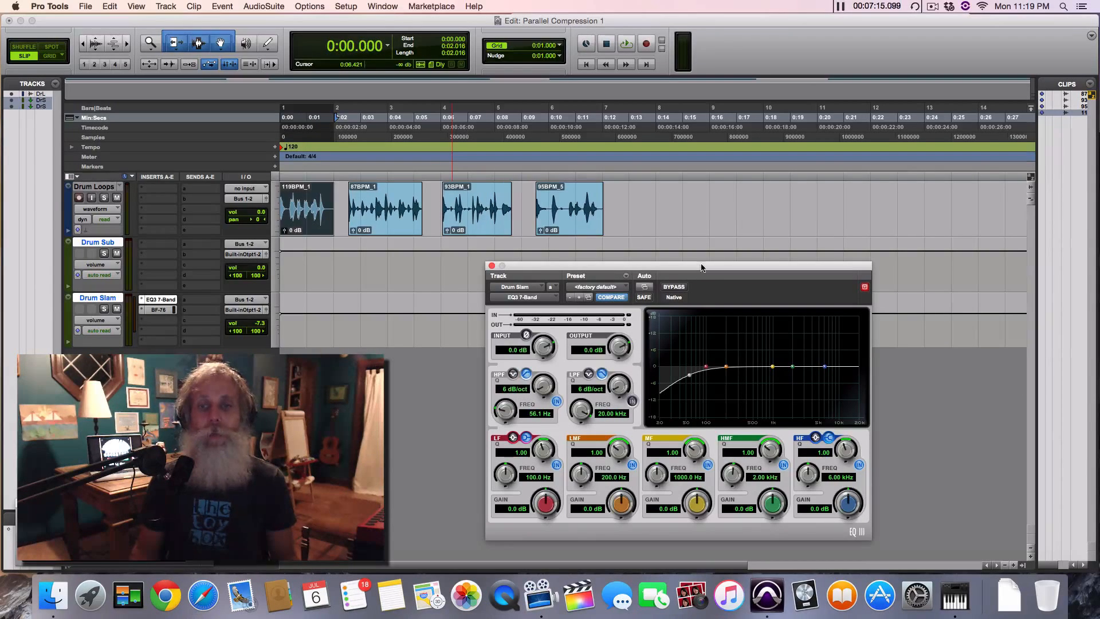
drag(701, 268, 639, 257)
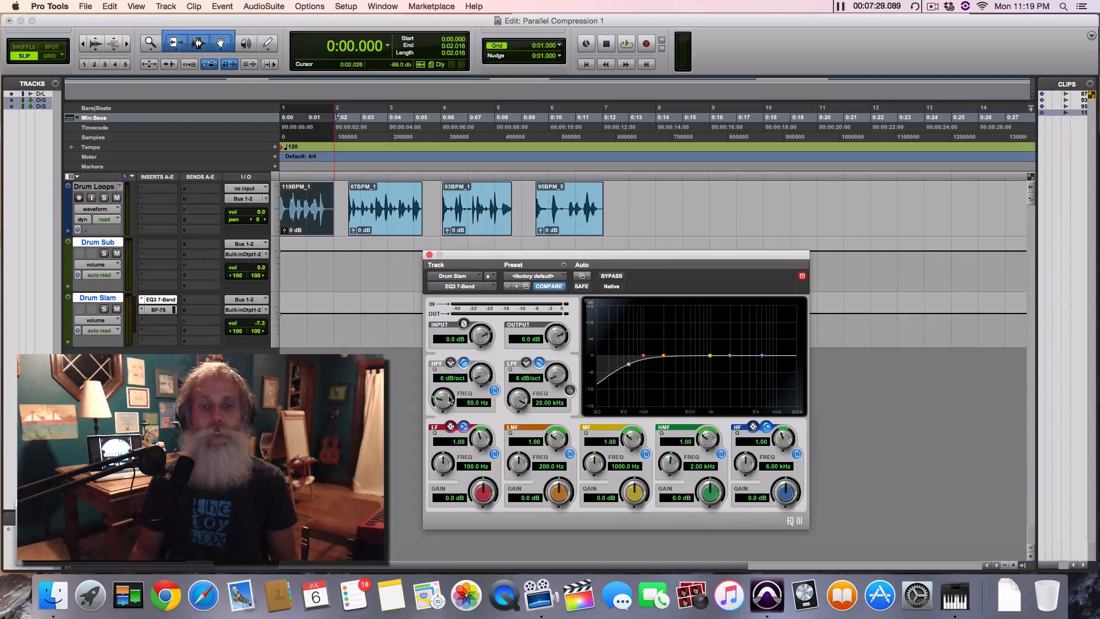
drag(450, 399, 450, 370)
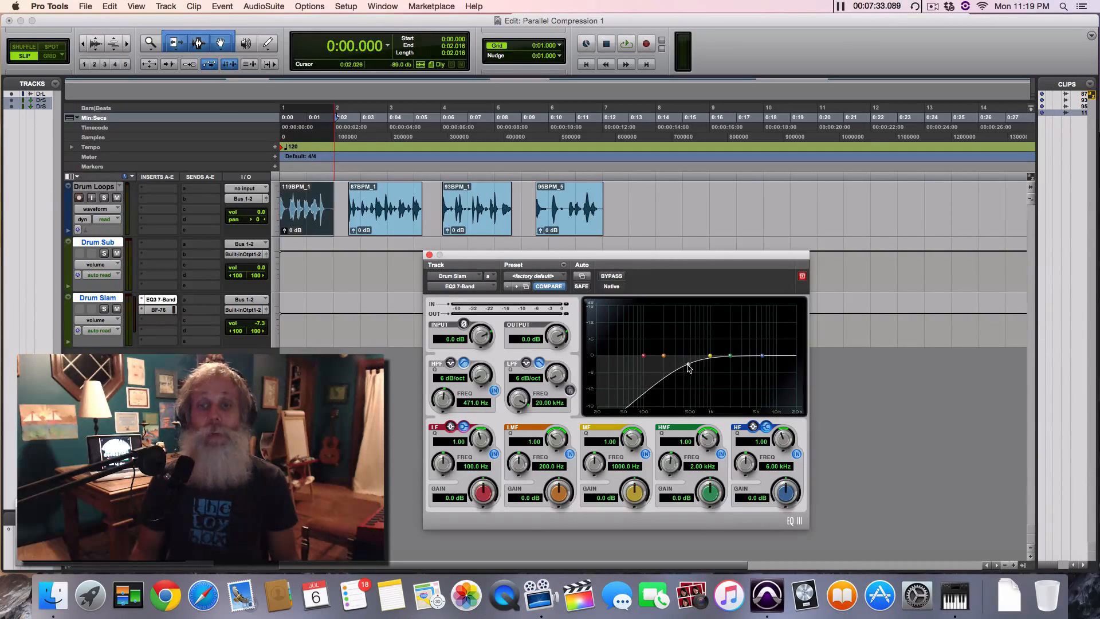
drag(690, 368, 655, 368)
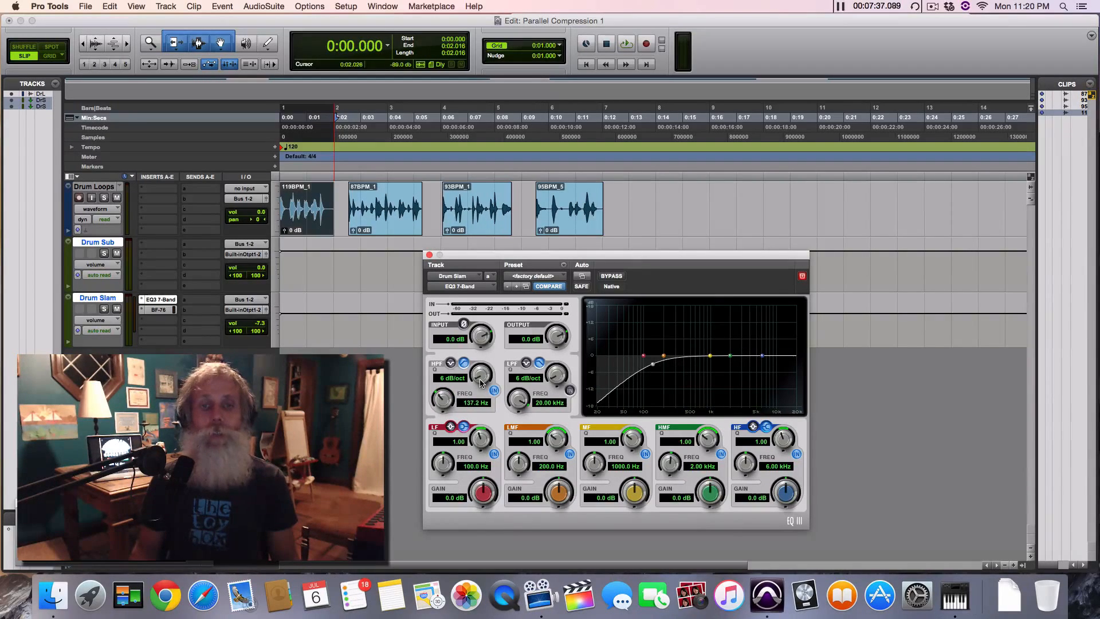
drag(481, 383, 491, 339)
drag(512, 281, 475, 319)
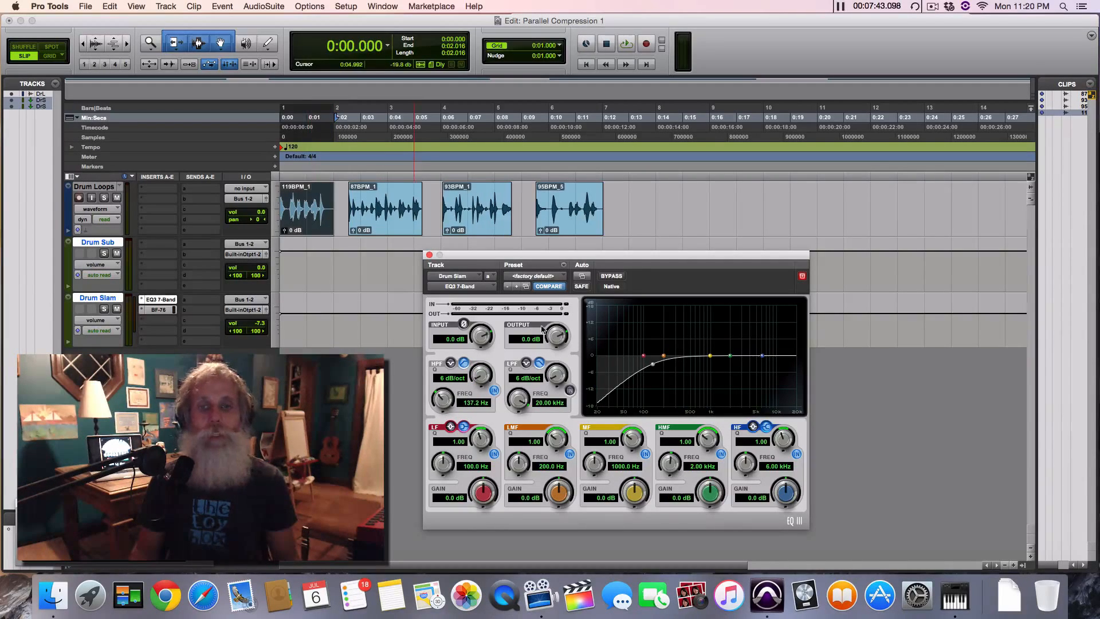
Mute Drum Sub, lower Drum Slam's high-pass filter to 59.6 Hz during playback, and compare with the EQ bypassed
click(116, 254)
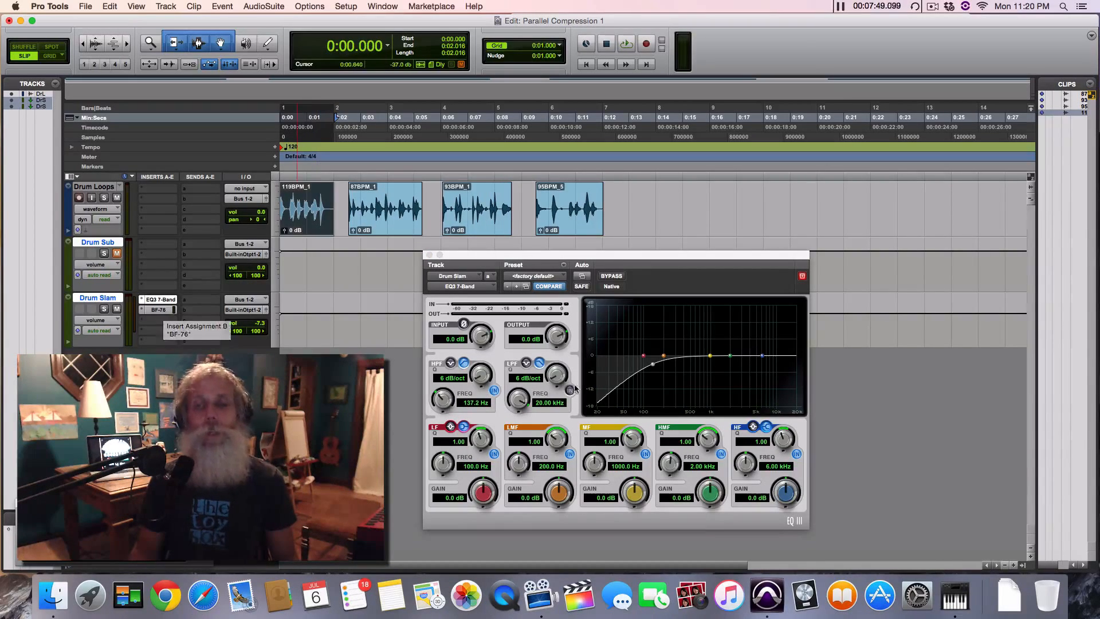
key(space)
drag(653, 364, 629, 364)
click(611, 276)
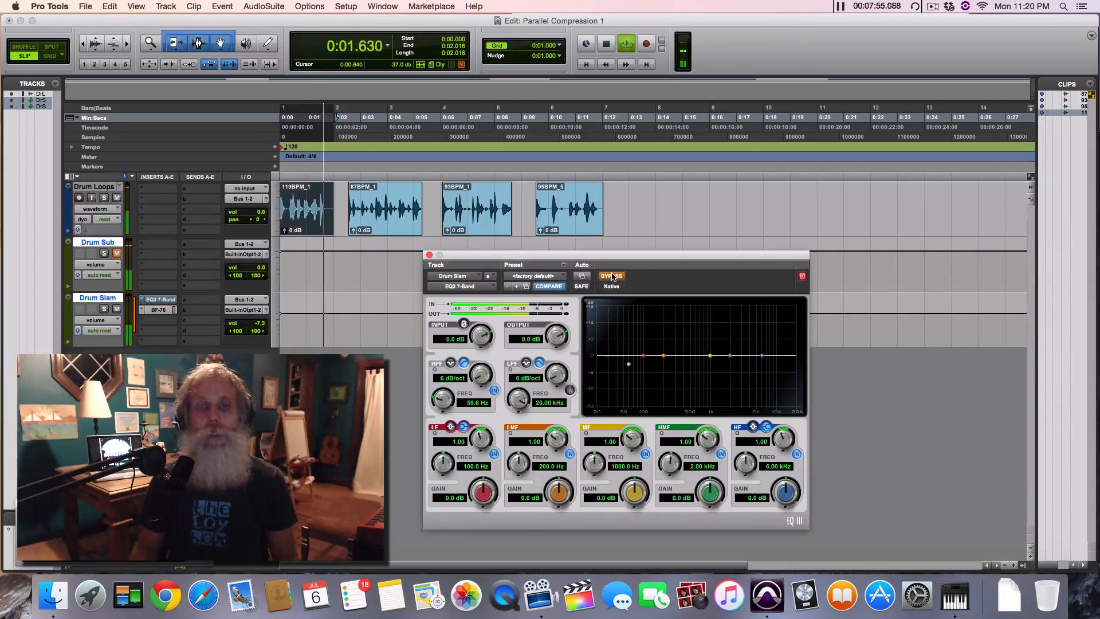
click(611, 276)
Try Drum Slam's high-pass filter at 204 Hz, then set it to 24 dB/oct at 170.6 Hz while listening
drag(629, 366, 664, 367)
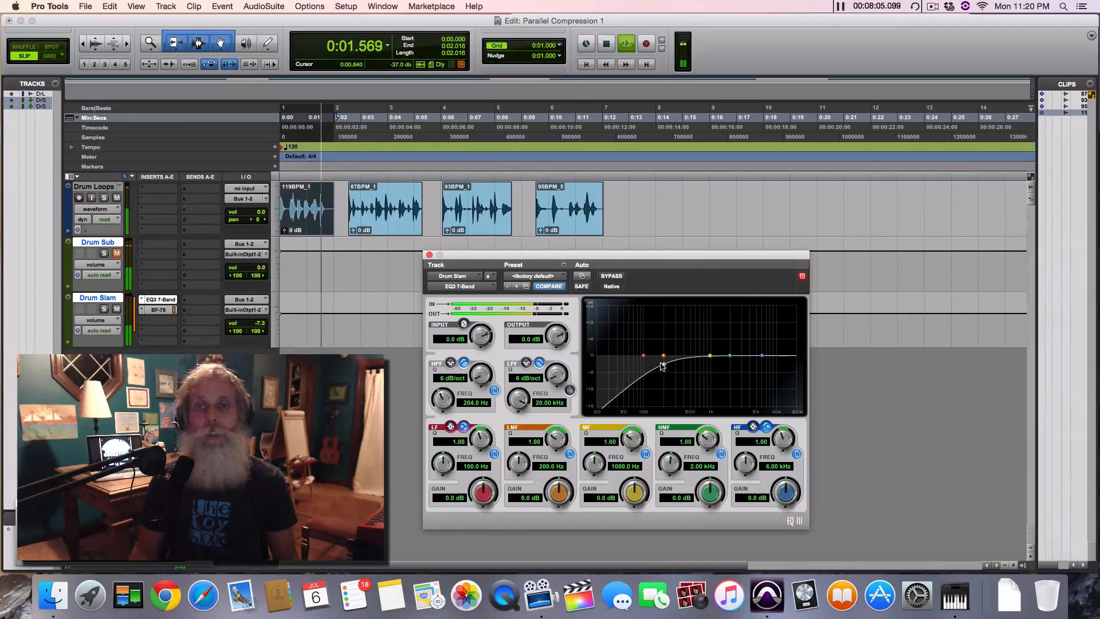
key(space)
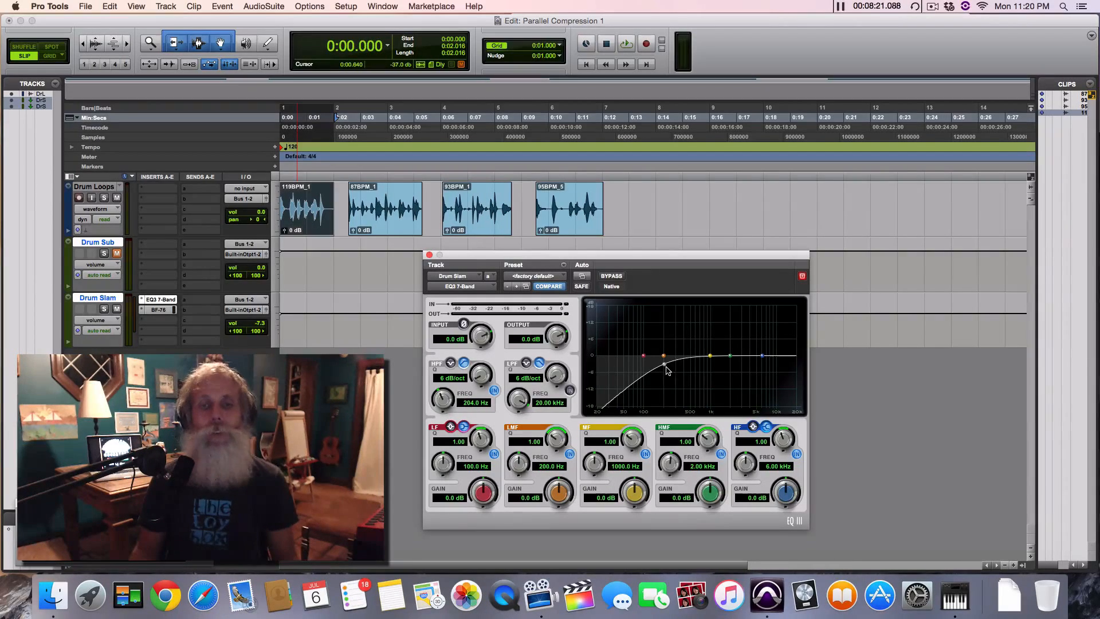
drag(481, 376, 482, 367)
key(space)
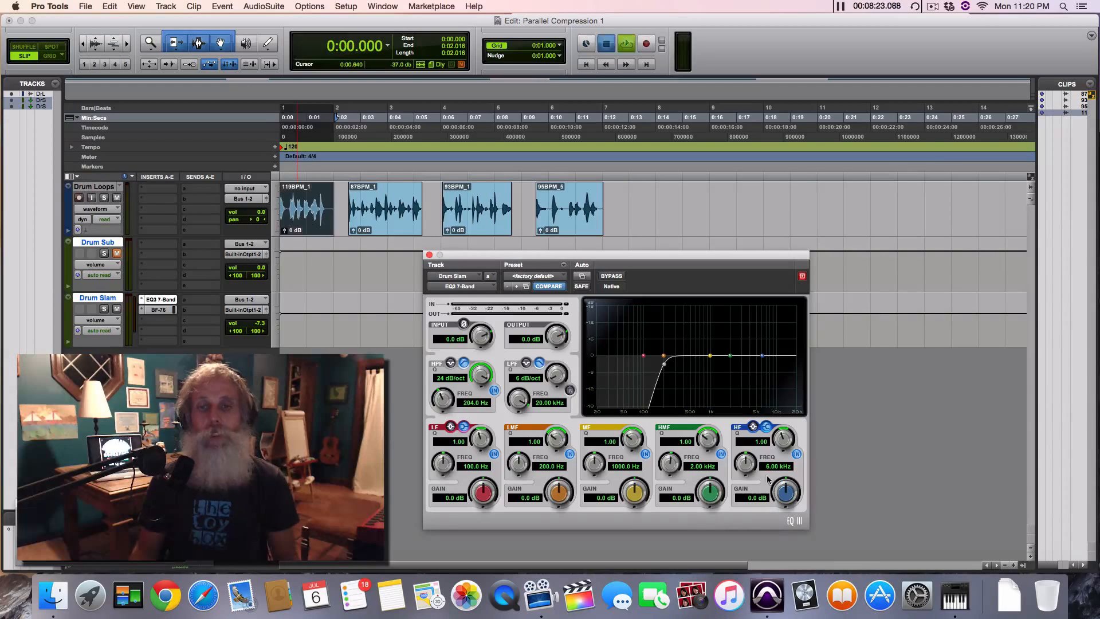
mouse_move(666, 368)
mouse_down()
mouse_move(643, 367)
mouse_move(662, 366)
mouse_up()
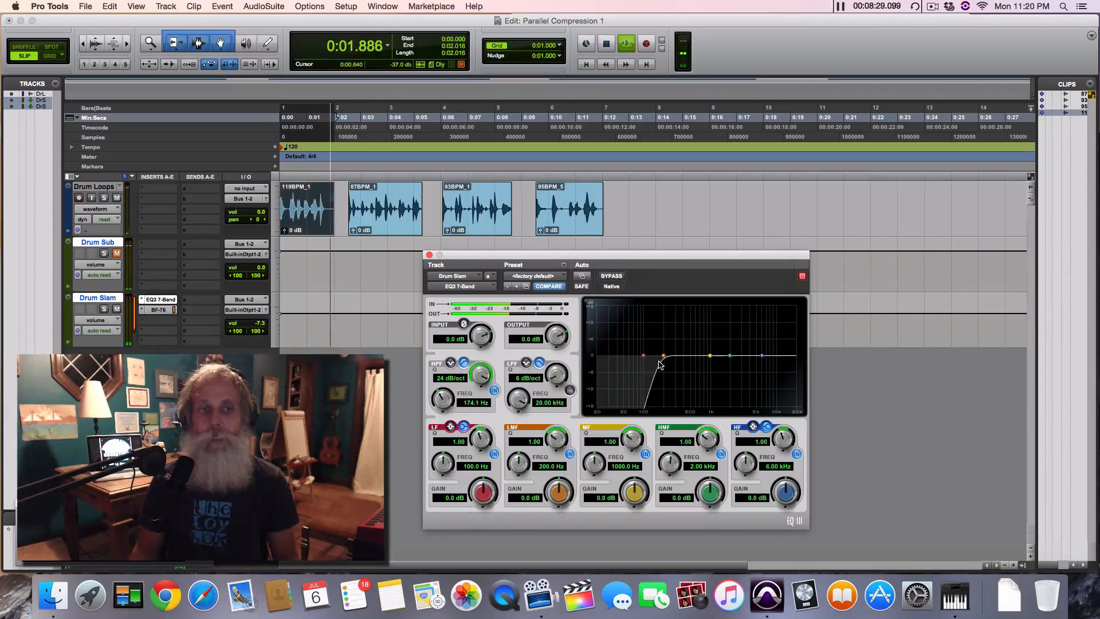
key(space)
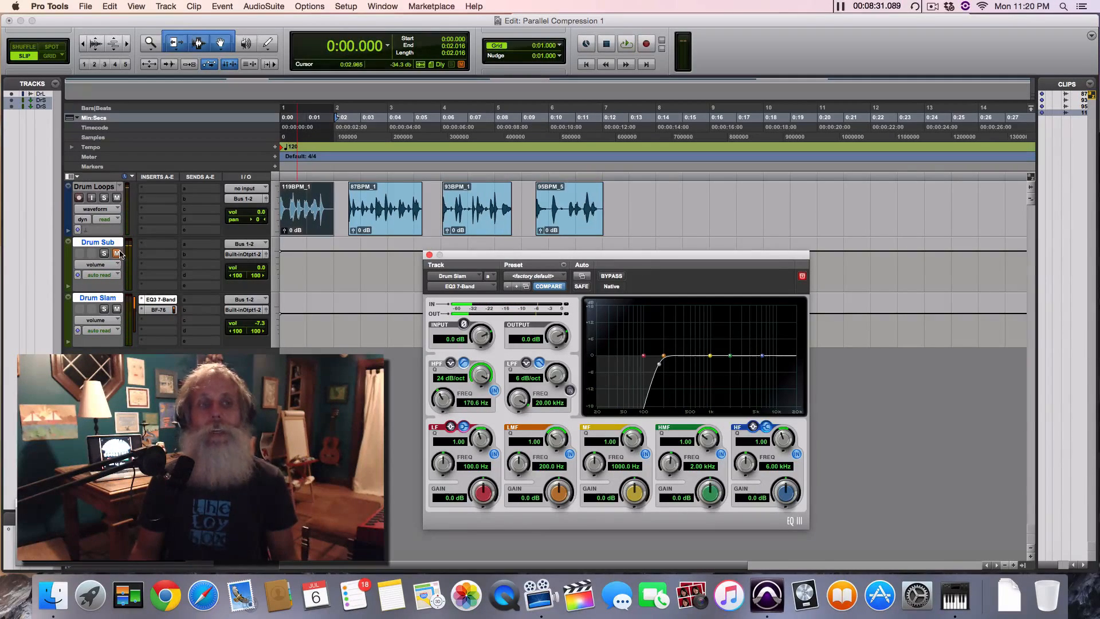
Unmute Drum Sub and lower Drum Slam's volume to -8.0 dB while both play
key(space)
mouse_move(255, 323)
mouse_down()
mouse_move(256, 348)
mouse_move(259, 327)
mouse_up()
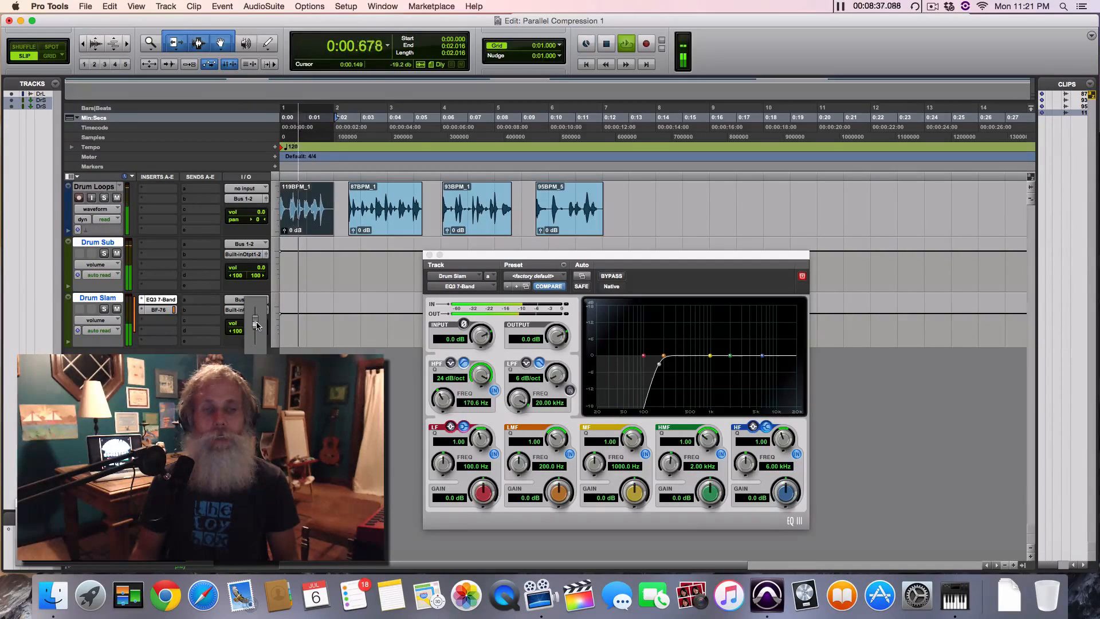
drag(256, 325, 256, 326)
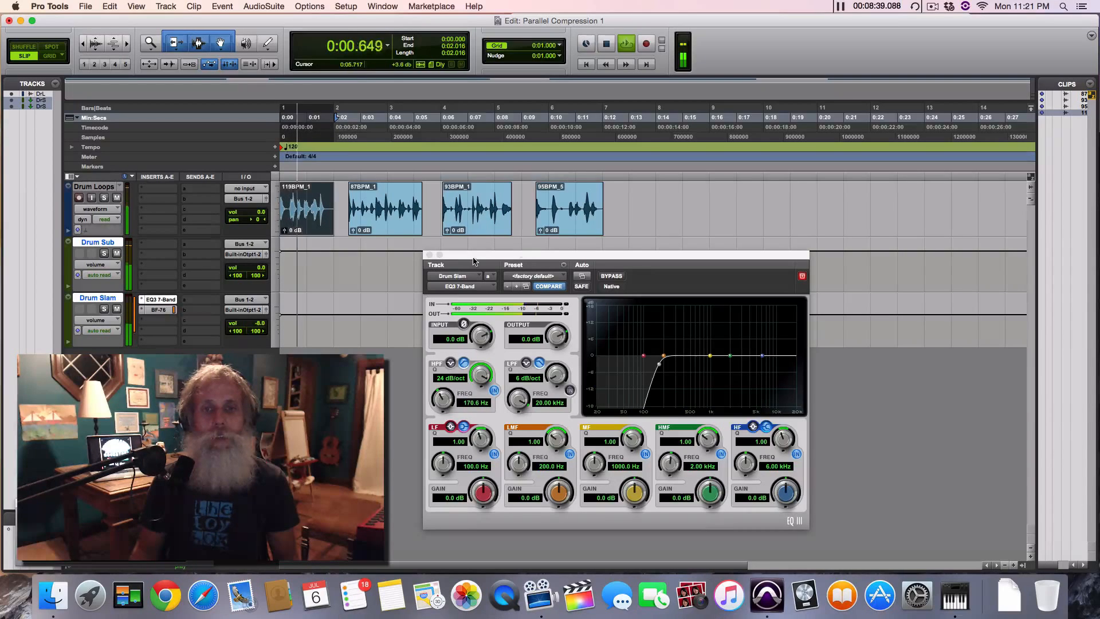
Lower Drum Slam's high-pass filter to 129.2 Hz and its track volume to -11.3 dB during playback
drag(473, 261, 501, 264)
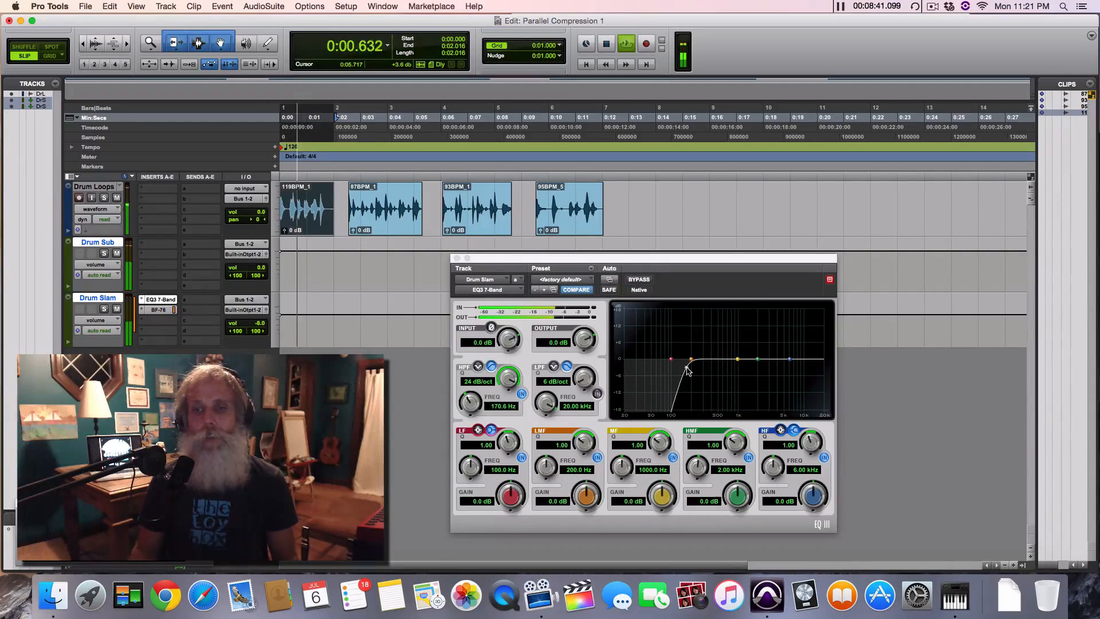
mouse_move(687, 368)
mouse_down()
mouse_move(720, 372)
mouse_move(634, 370)
mouse_move(680, 373)
mouse_up()
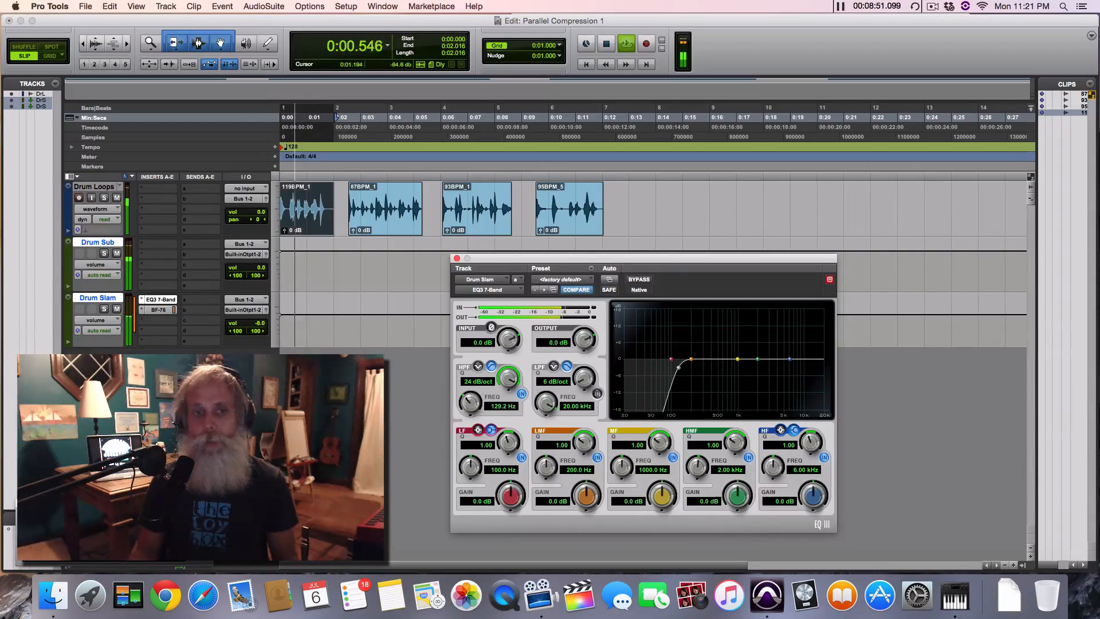
click(260, 325)
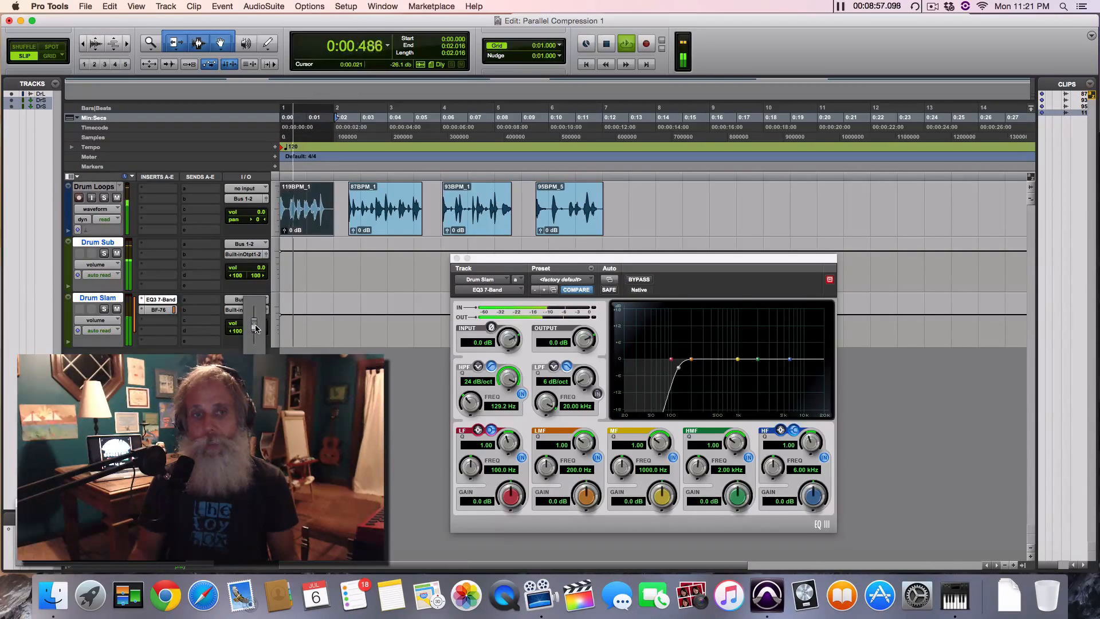
drag(253, 325, 254, 327)
Open the BF-76 on Drum Slam and compare the playing blend with Drum Slam muted and unmuted
click(164, 309)
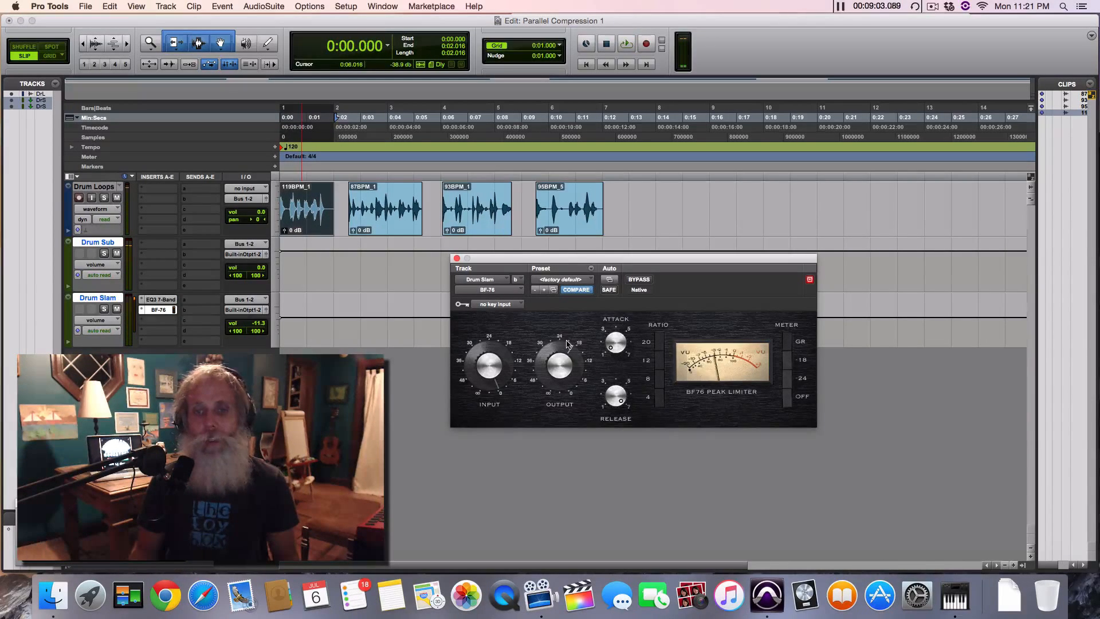
key(space)
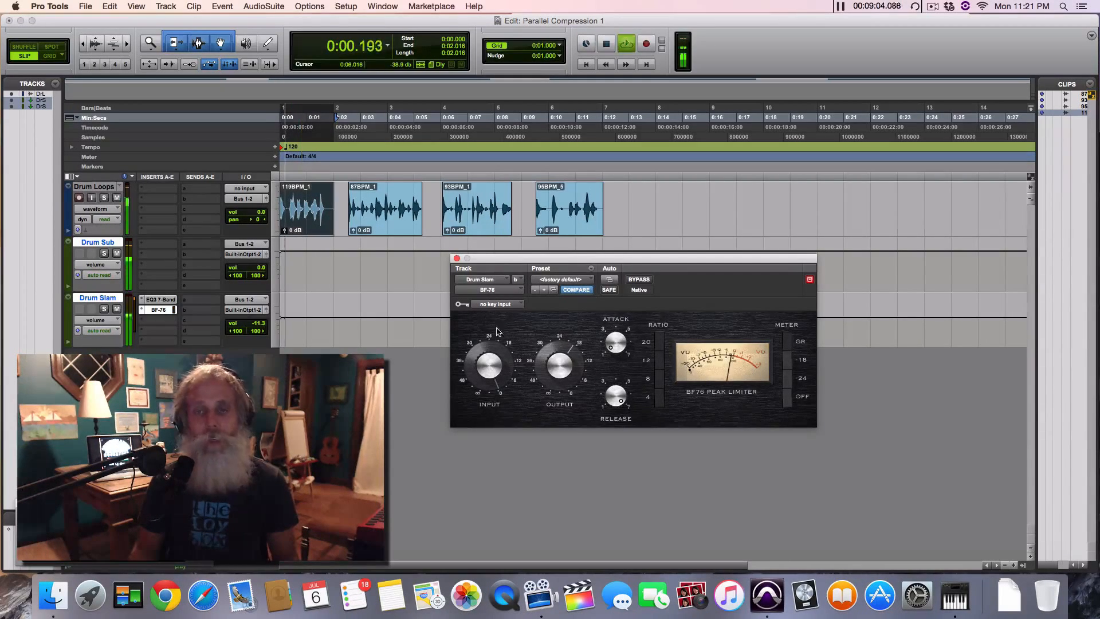
click(116, 309)
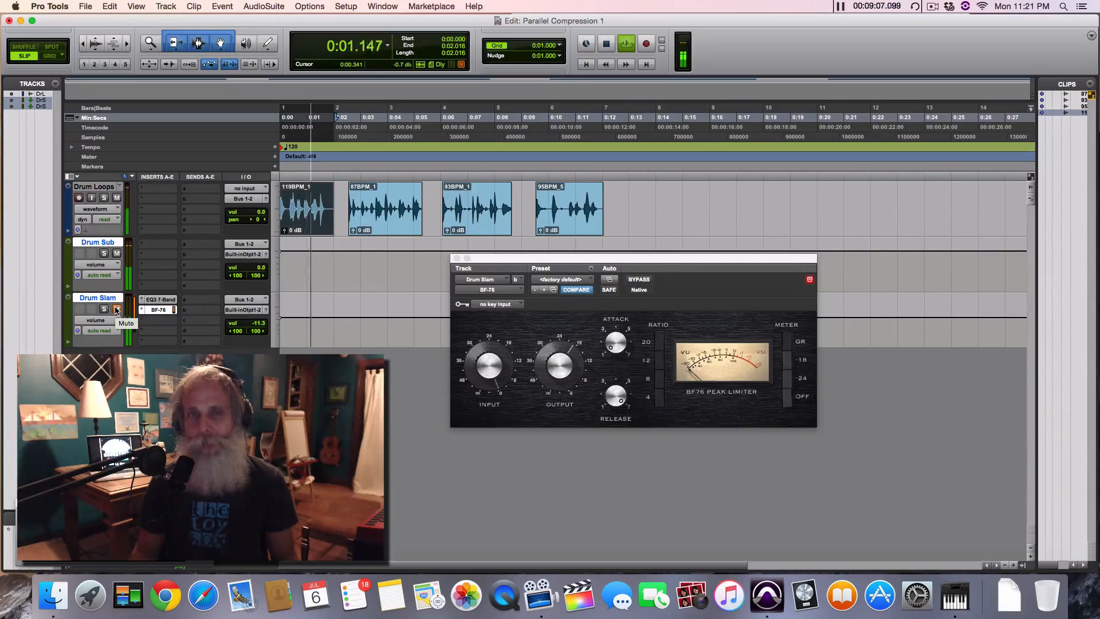
click(116, 310)
Lower Drum Slam's volume to -17.8 dB and its BF-76 input level during playback, then stop and close the compressor window
drag(252, 324, 251, 331)
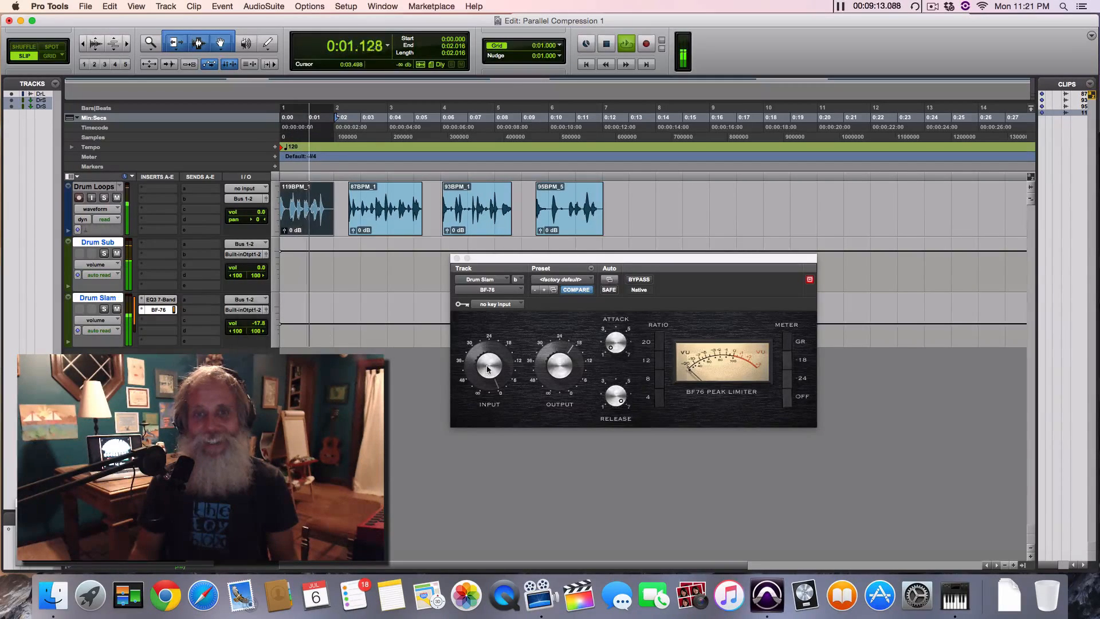
click(488, 369)
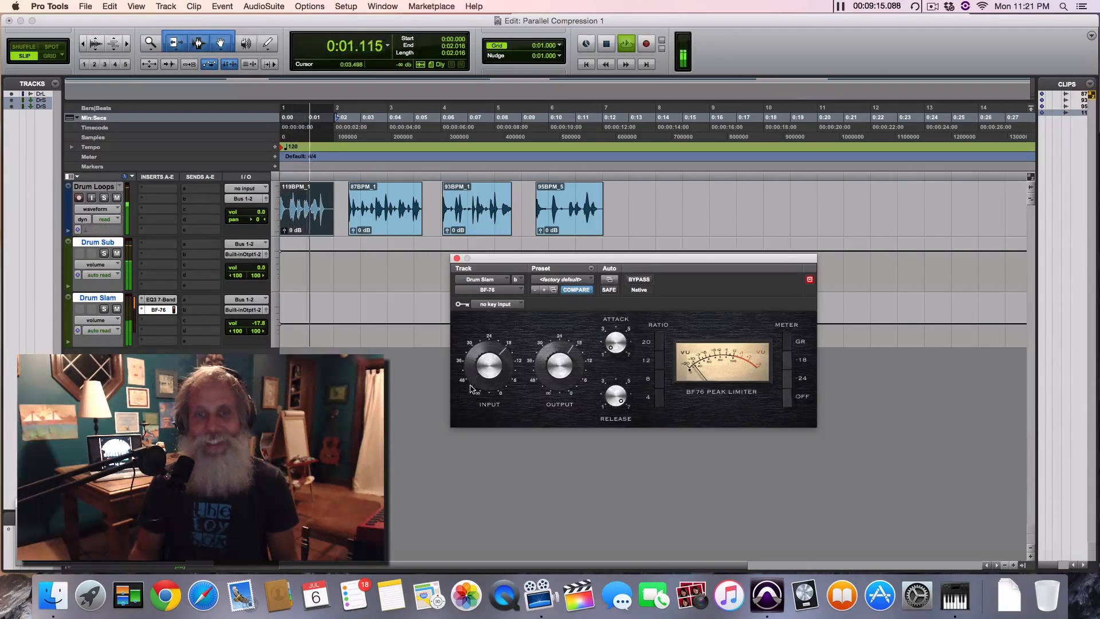
key(space)
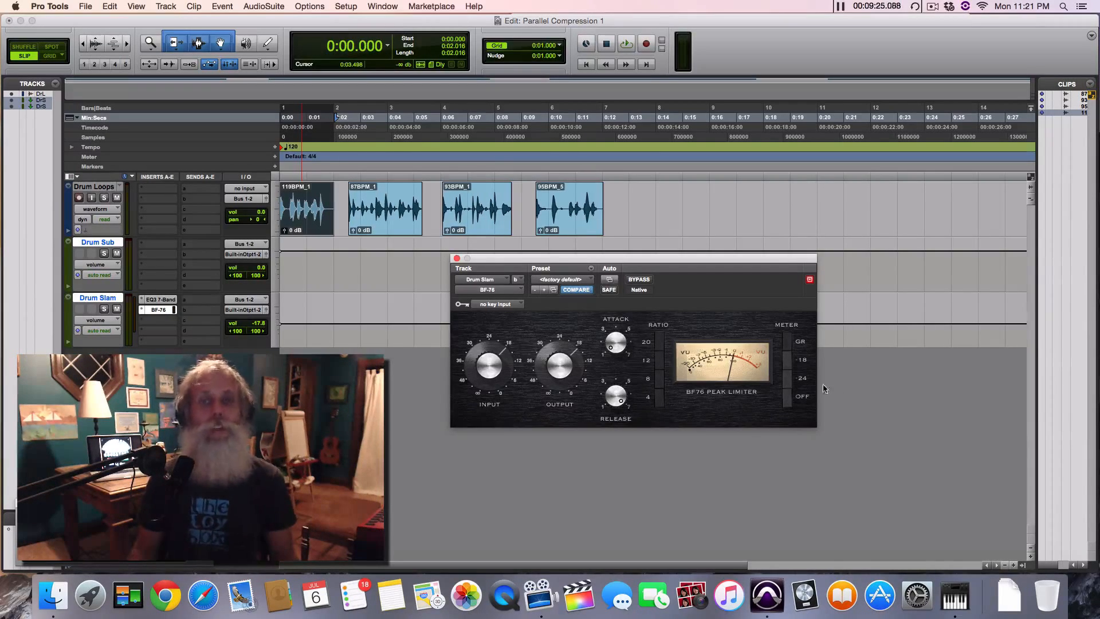
click(457, 258)
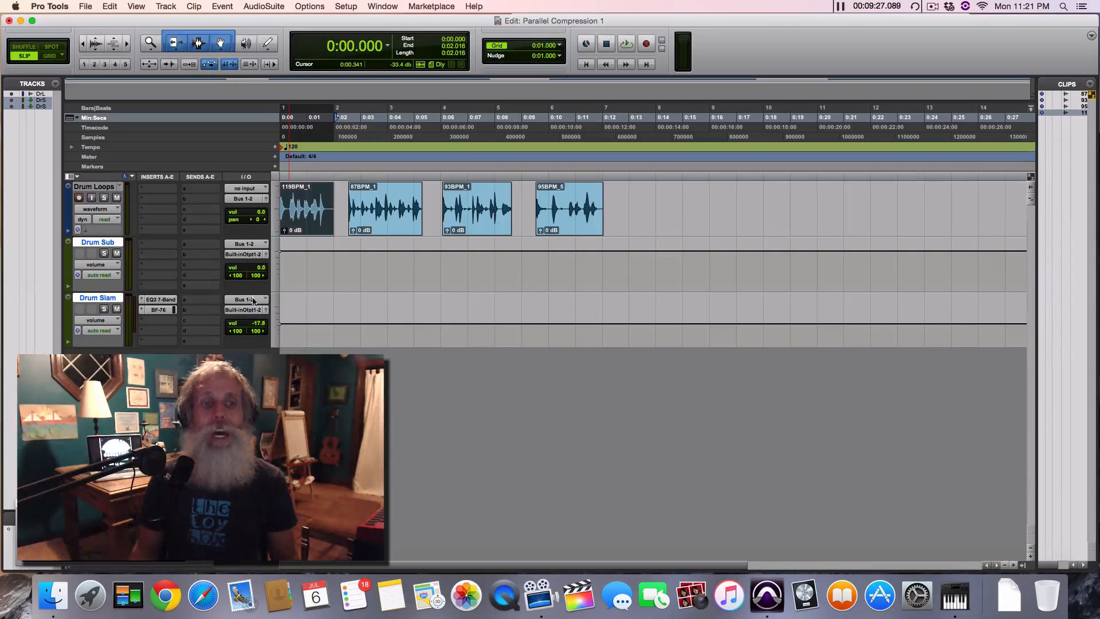
Replace the BF-76 insert on Drum Slam with the stereo Maxim dynamics plug-in
click(142, 312)
mouse_move(219, 315)
mouse_move(280, 326)
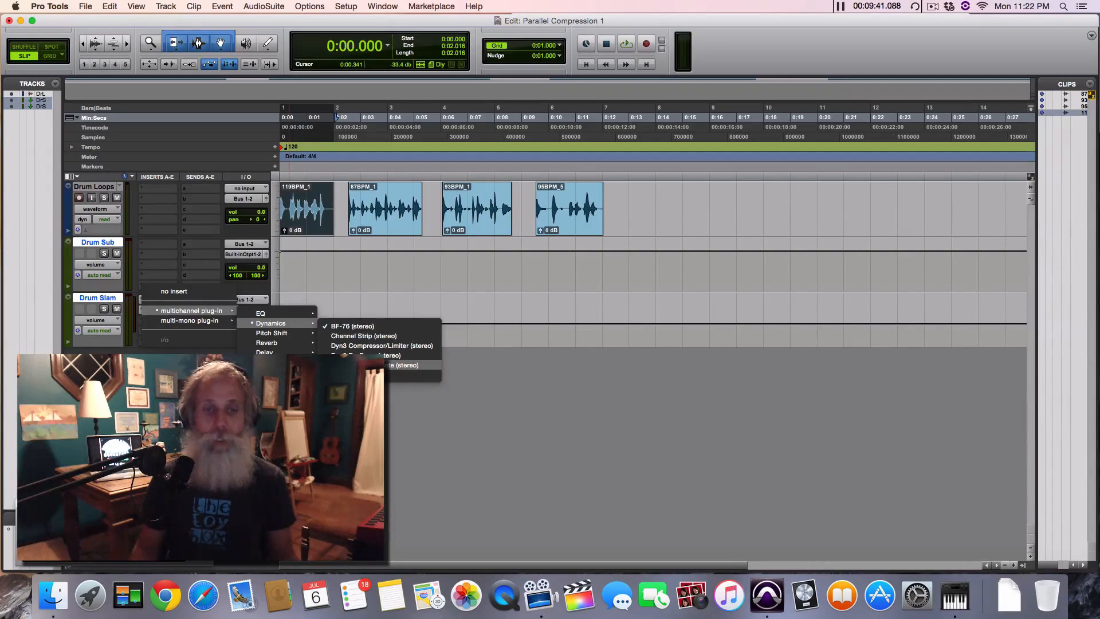
click(349, 375)
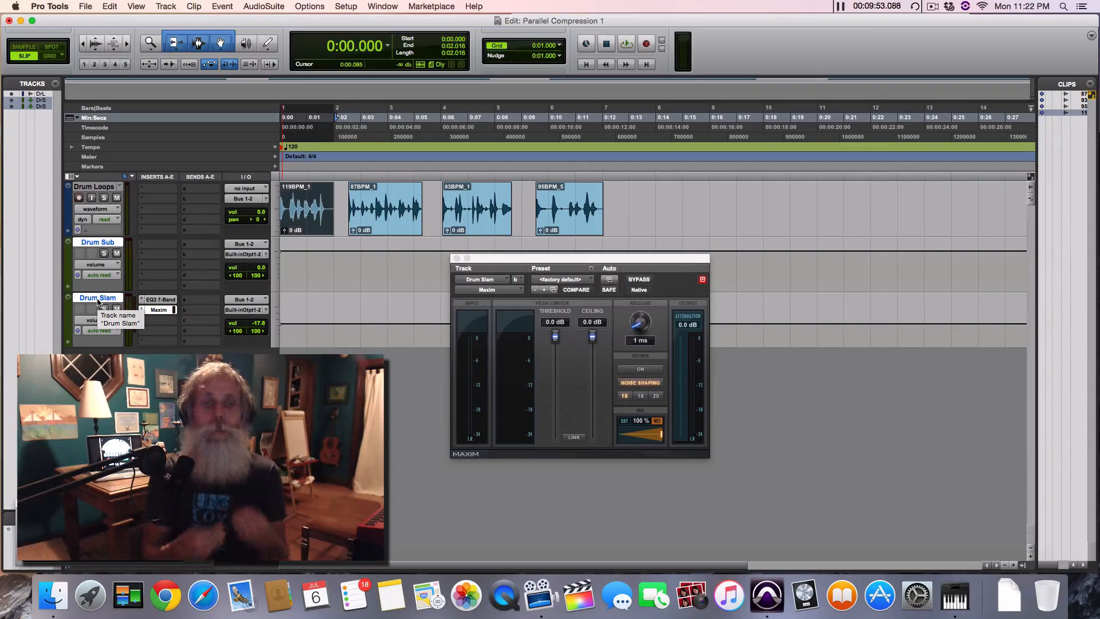
Play the 87BPM_1 loop and boost Drum Slam's EQ3 by 6.9 dB at 2.80 kHz and 15.3 dB at 7.71 kHz
click(160, 299)
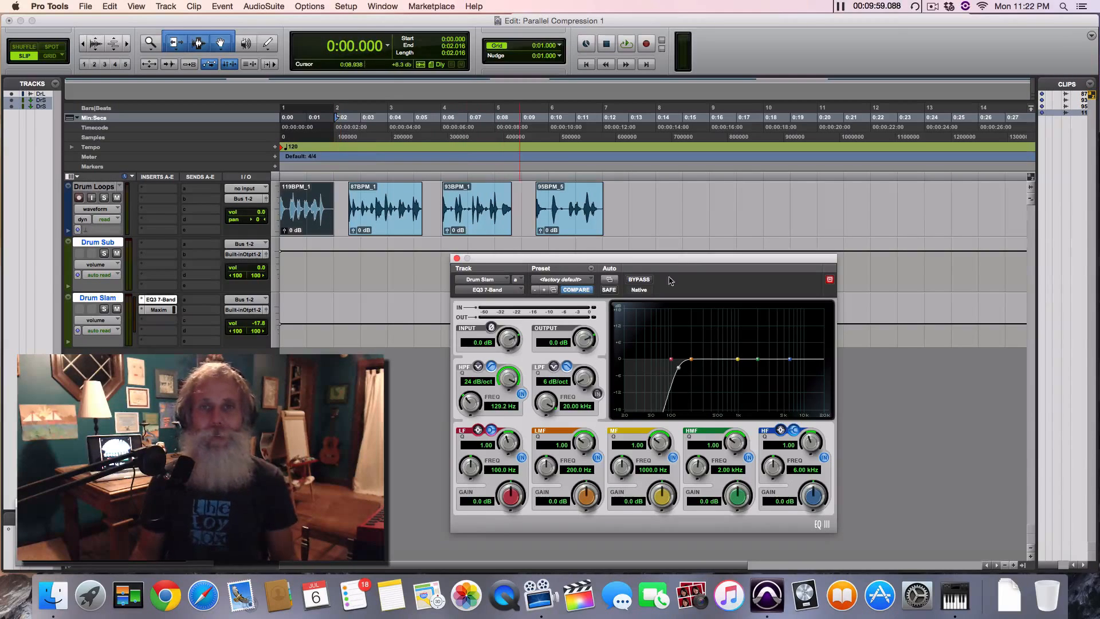
click(361, 207)
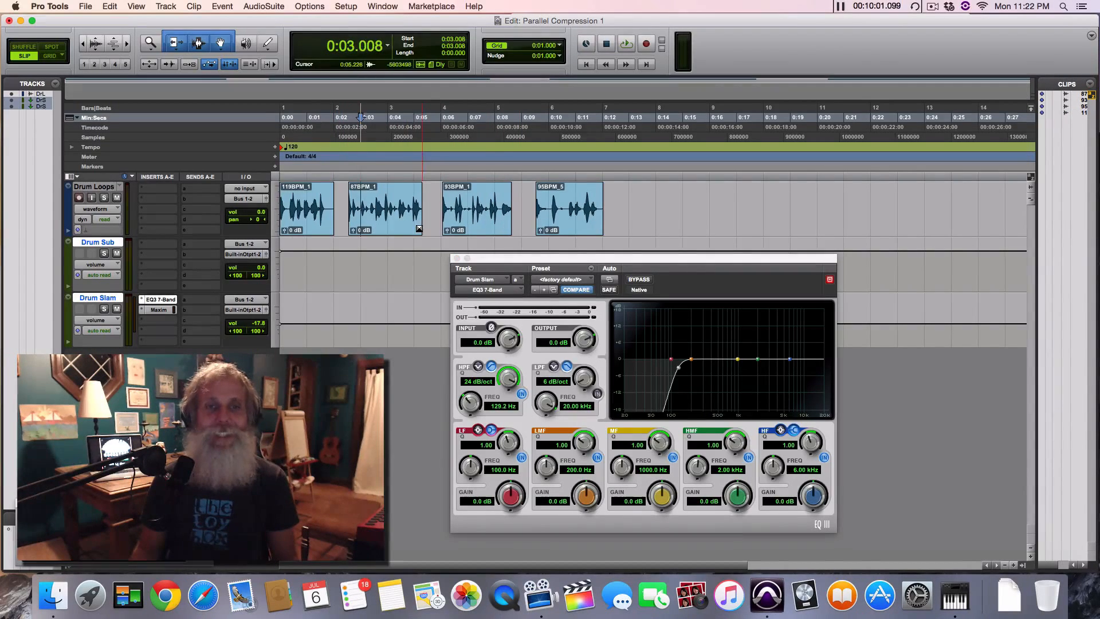
click(388, 229)
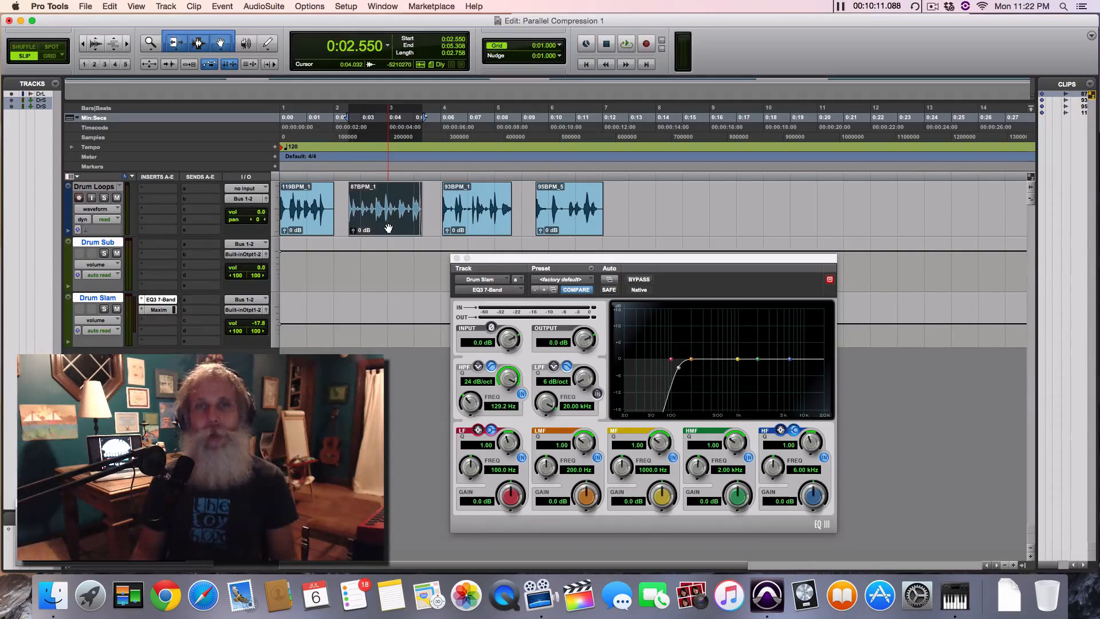
key(space)
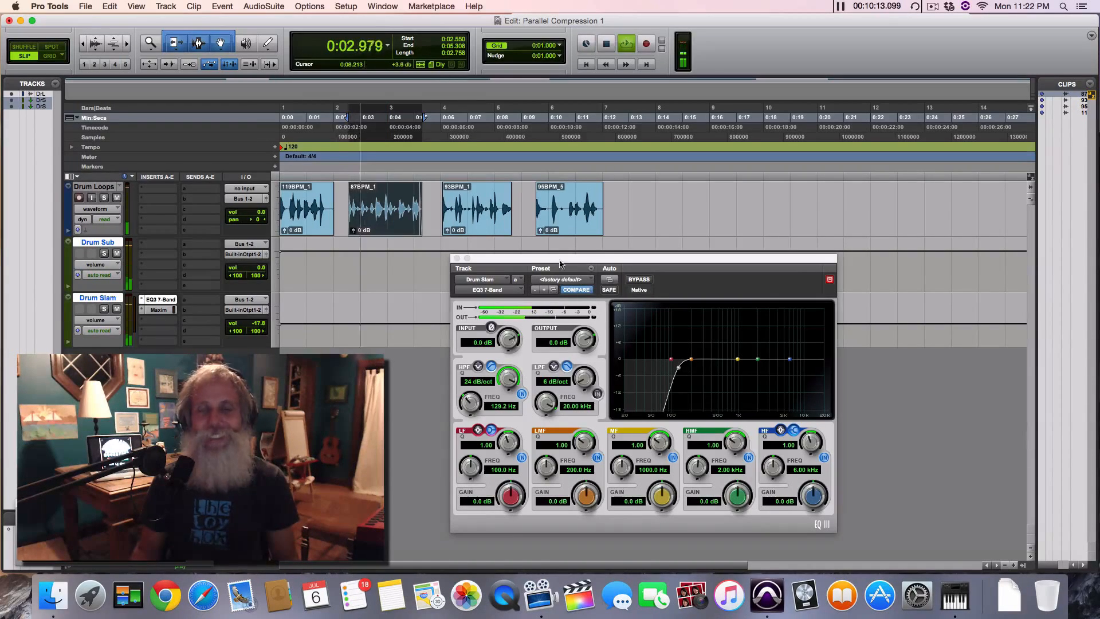
drag(737, 359, 797, 315)
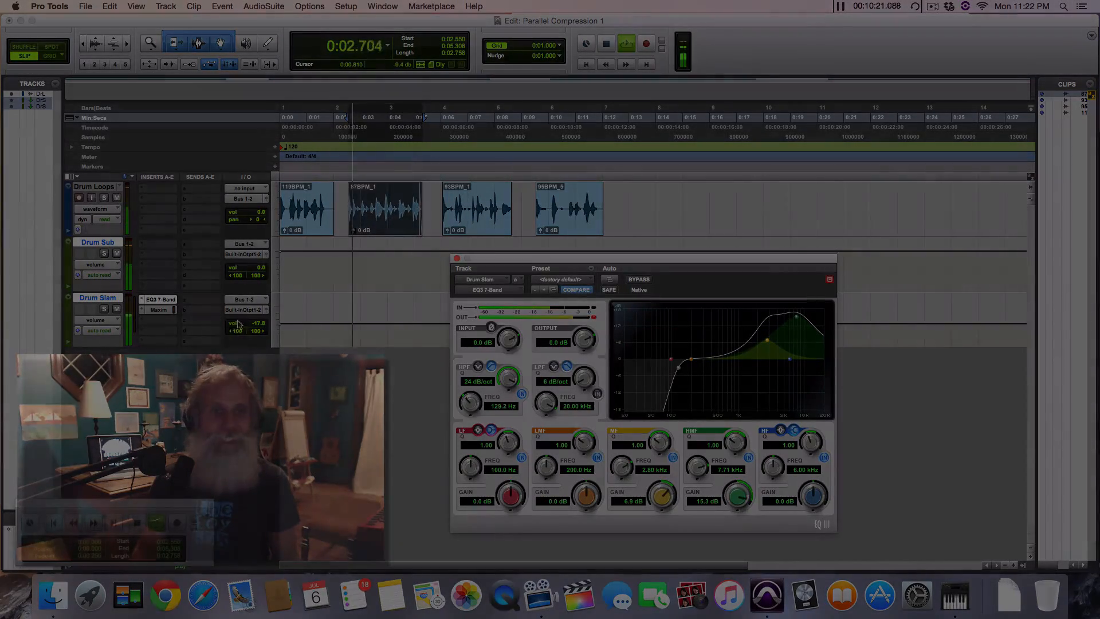
drag(247, 324, 246, 323)
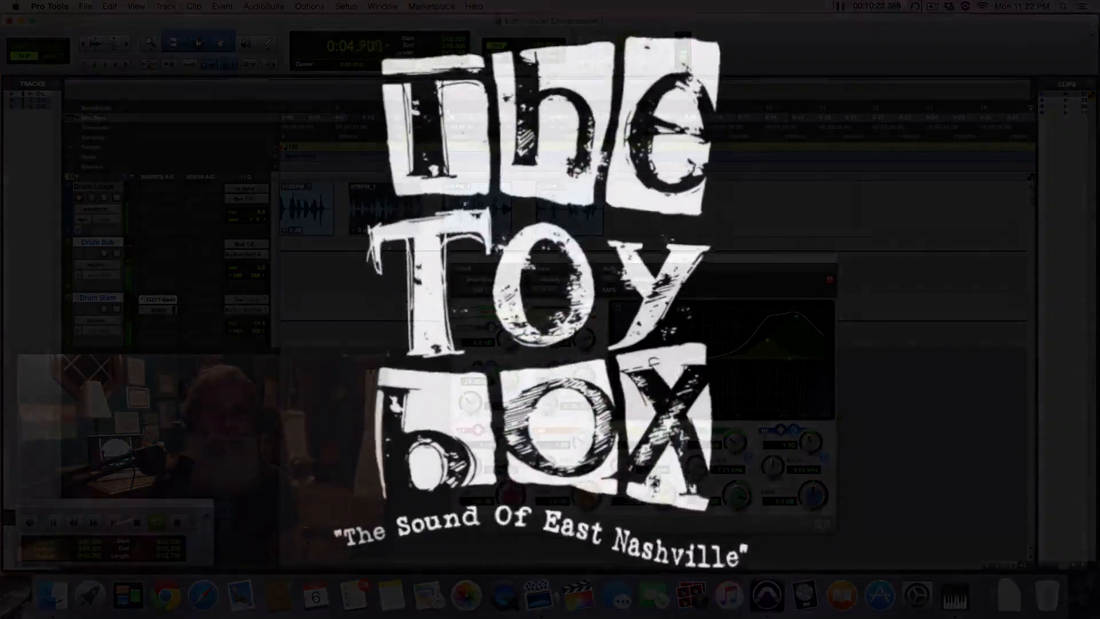